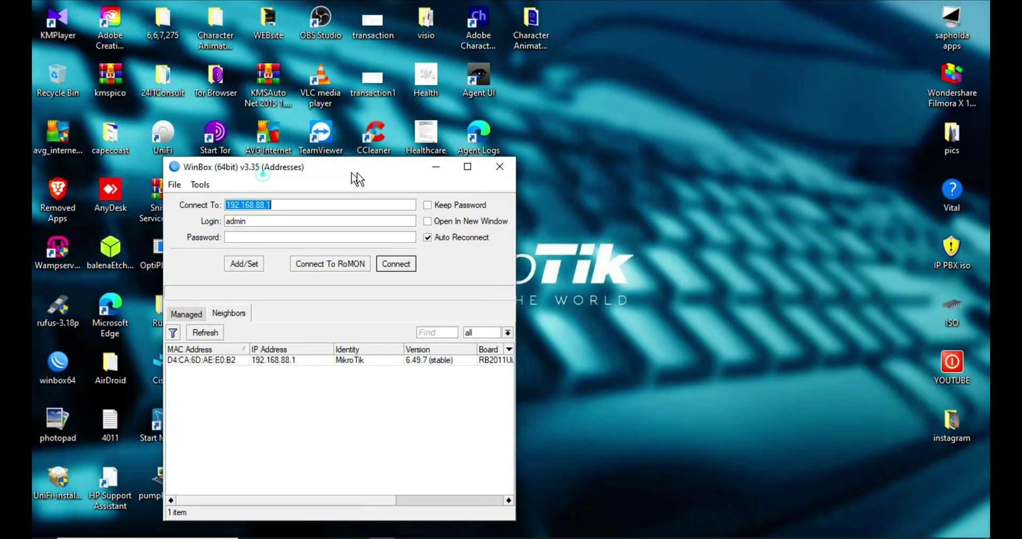
Connect as admin to the discovered MikroTik neighbour by MAC and skip the password change
click(644, 131)
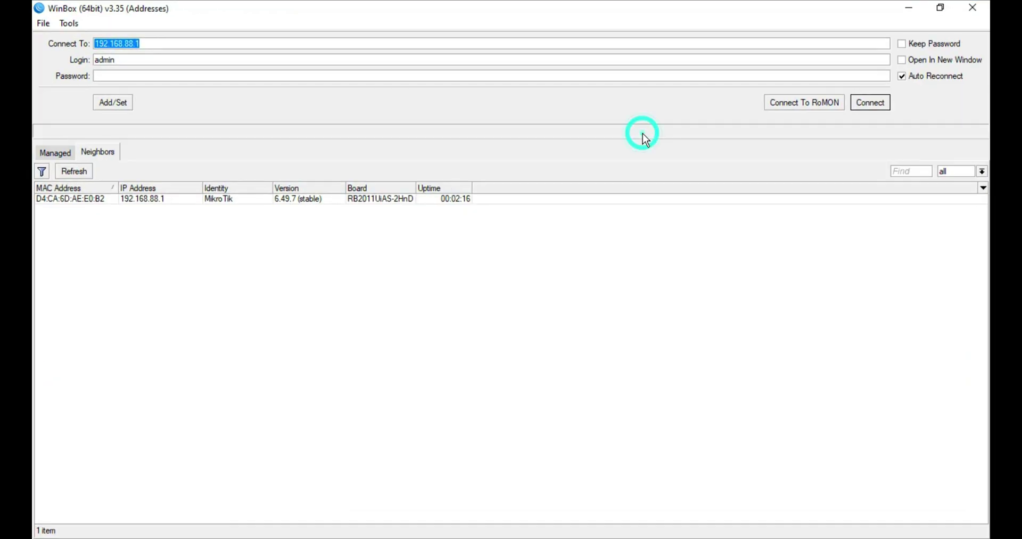
click(100, 200)
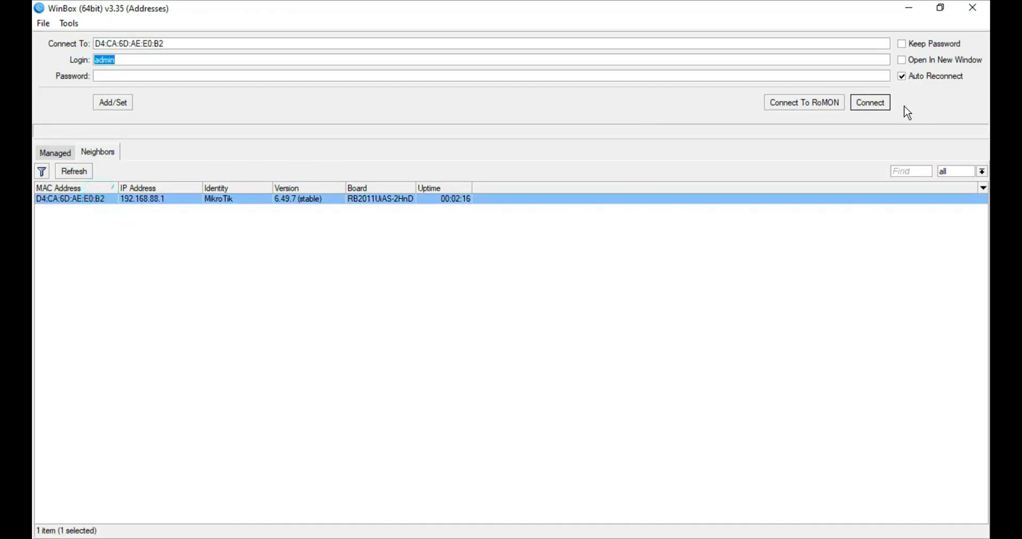
click(873, 103)
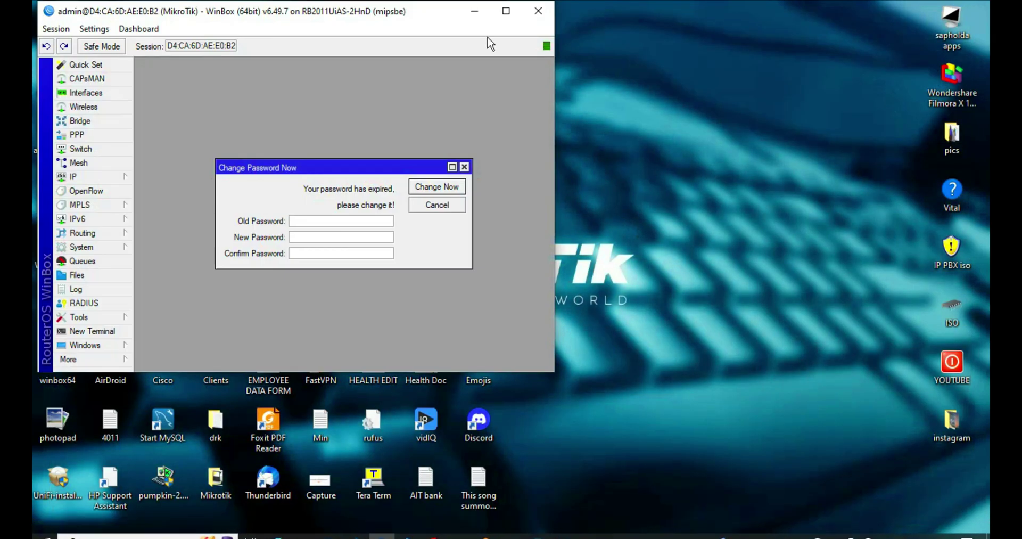
click(505, 11)
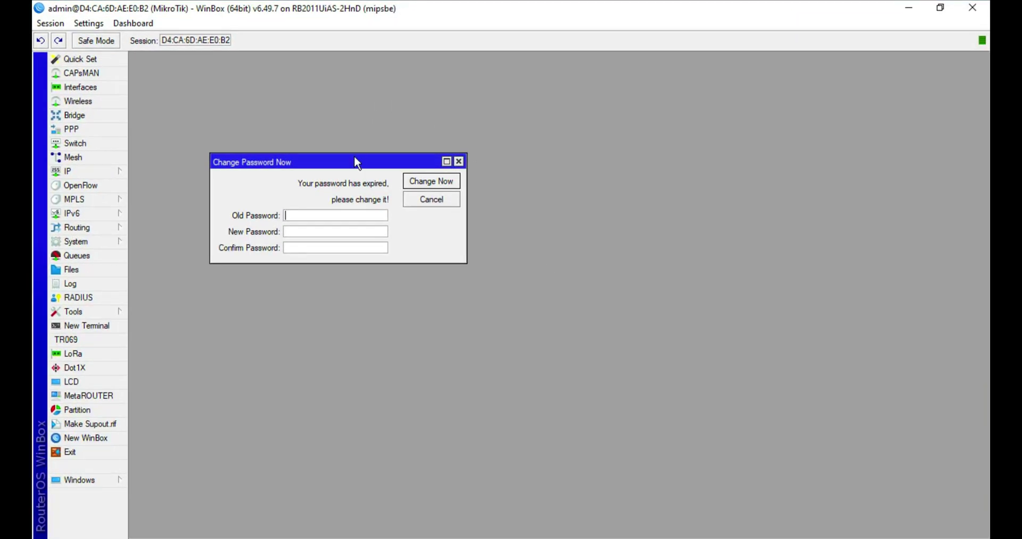
drag(365, 162, 658, 134)
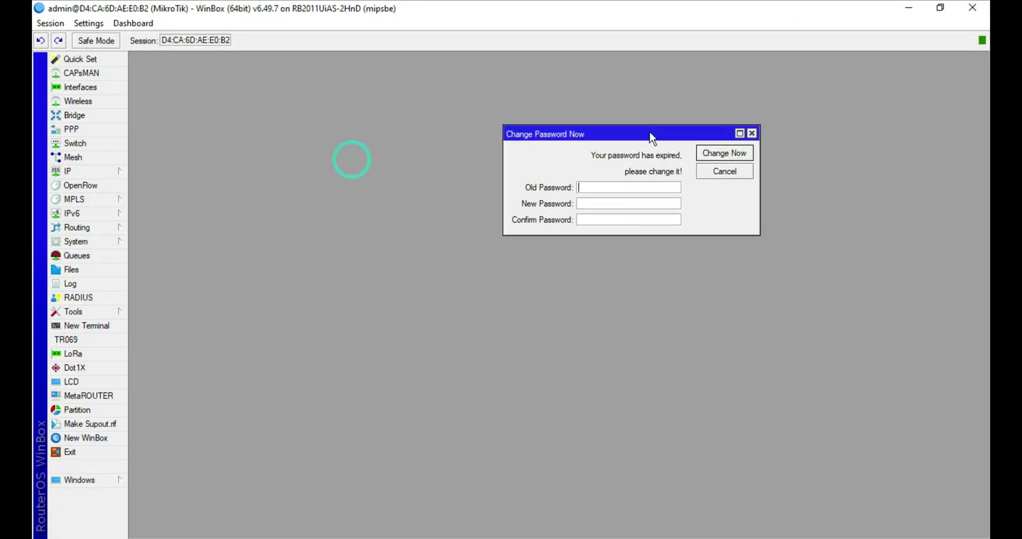
click(752, 133)
click(74, 171)
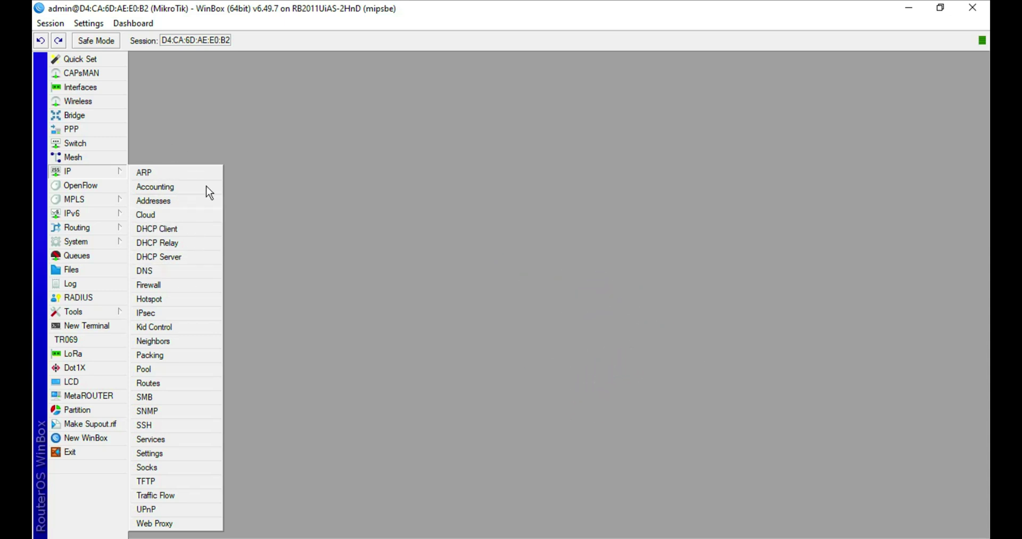
Open the Bridge window and review the bridge's current Ports list
click(279, 131)
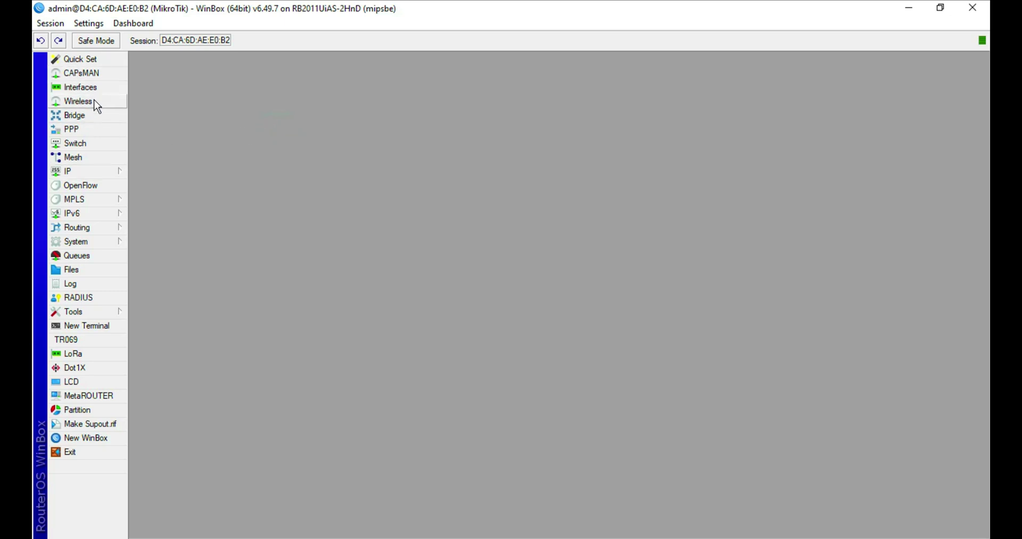
click(83, 118)
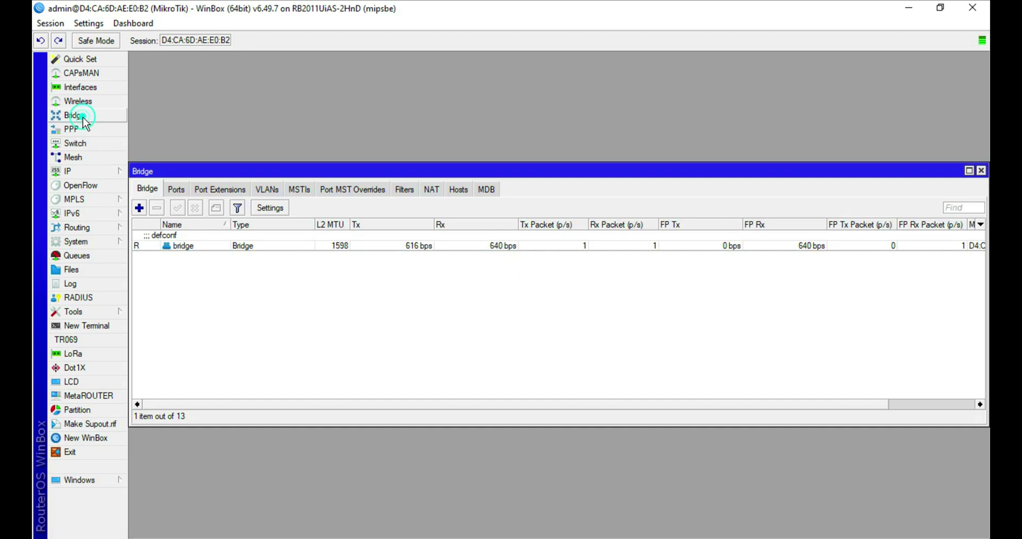
click(214, 246)
click(234, 294)
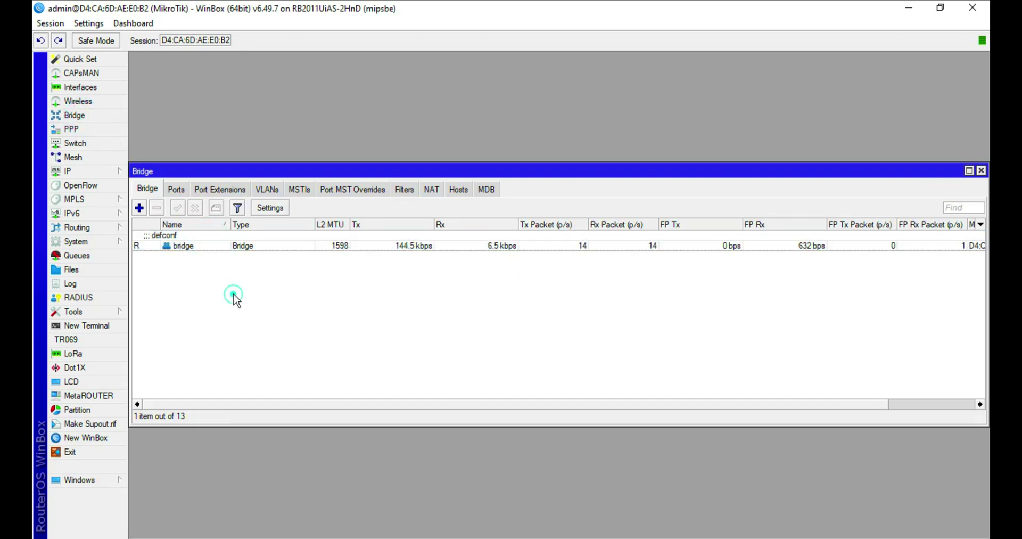
click(210, 247)
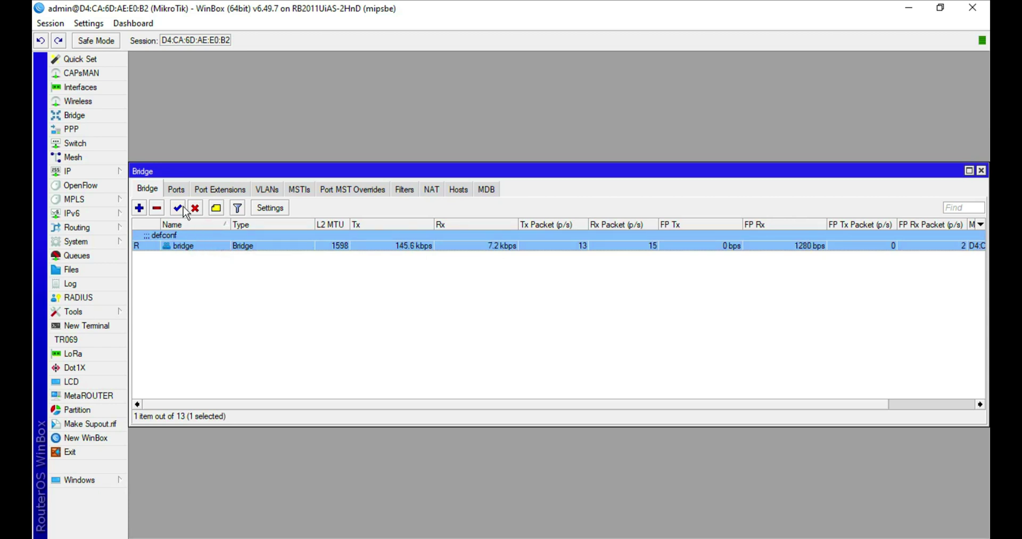
click(177, 190)
scroll(298, 298, down, 2)
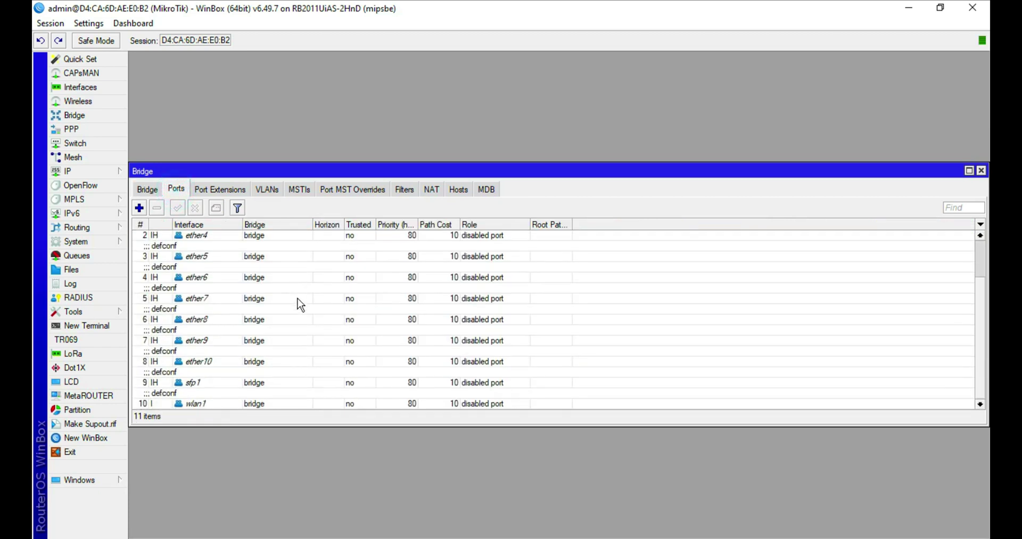
scroll(300, 304, up, 1)
scroll(300, 304, up, 1)
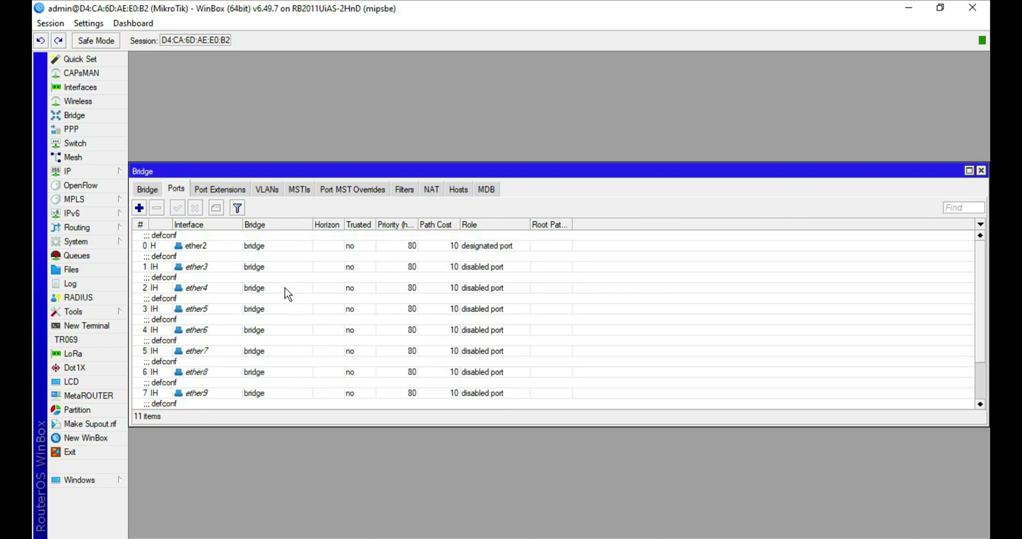
scroll(273, 347, down, 2)
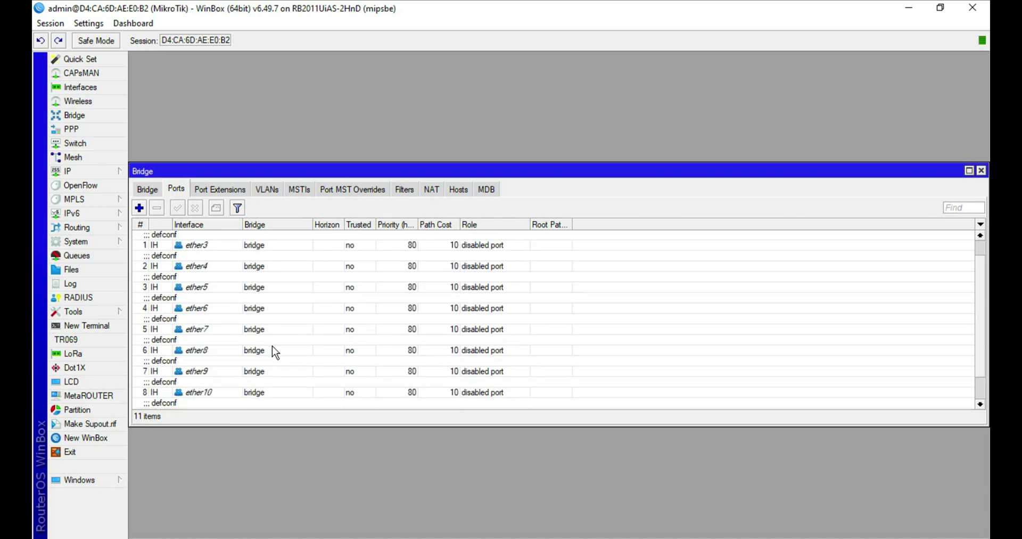
scroll(272, 346, up, 2)
Add ether1 as a new bridge port, then return to the Bridge tab
click(140, 208)
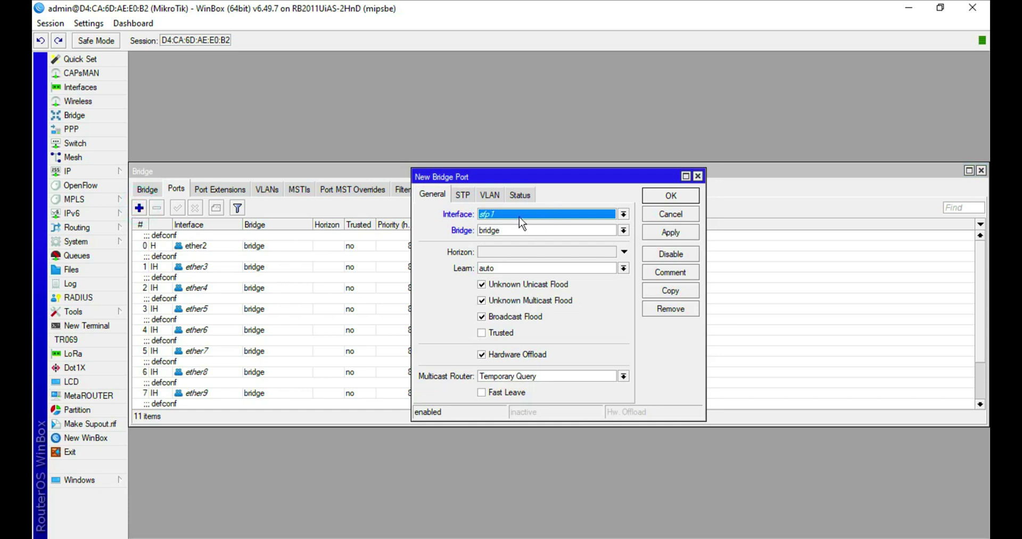
click(521, 216)
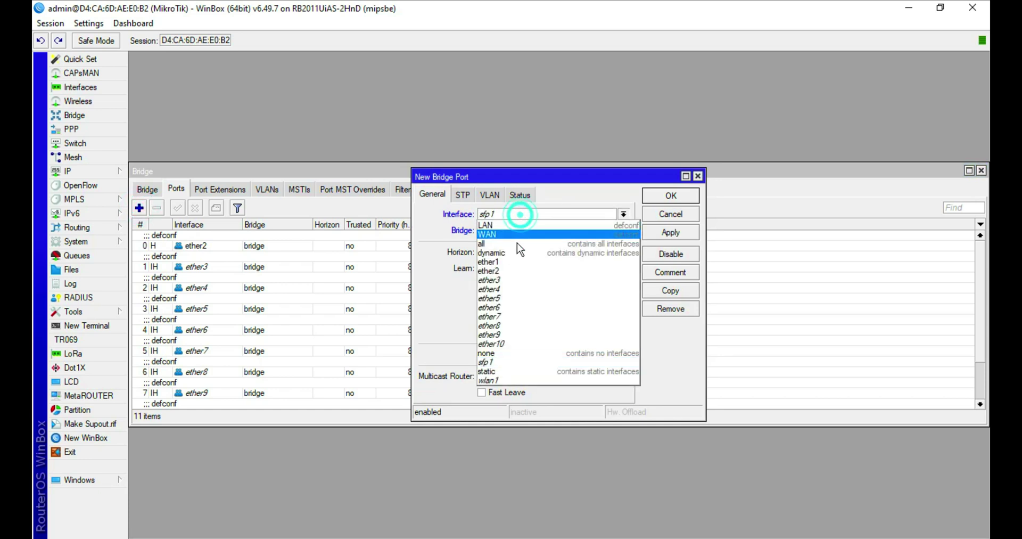
click(514, 268)
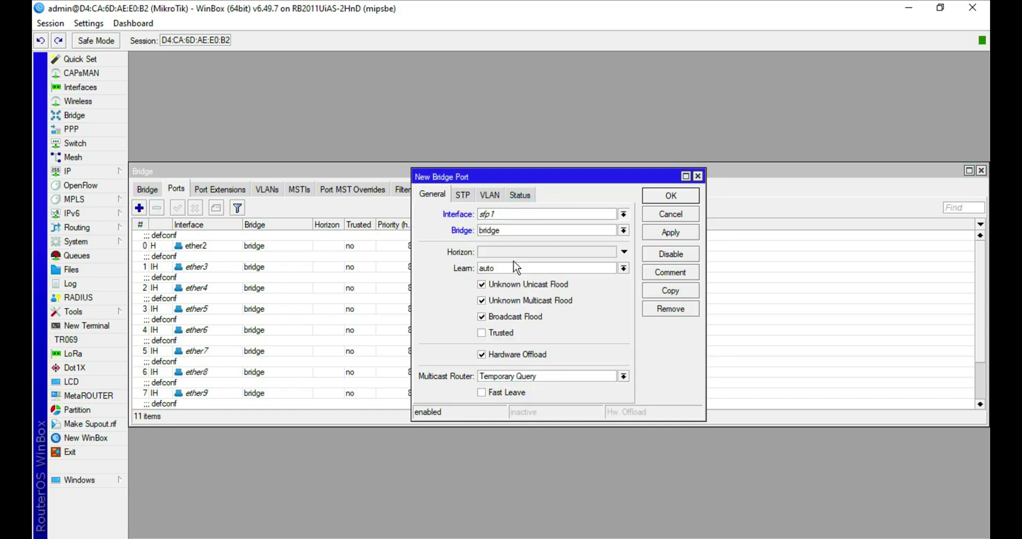
click(666, 232)
click(670, 198)
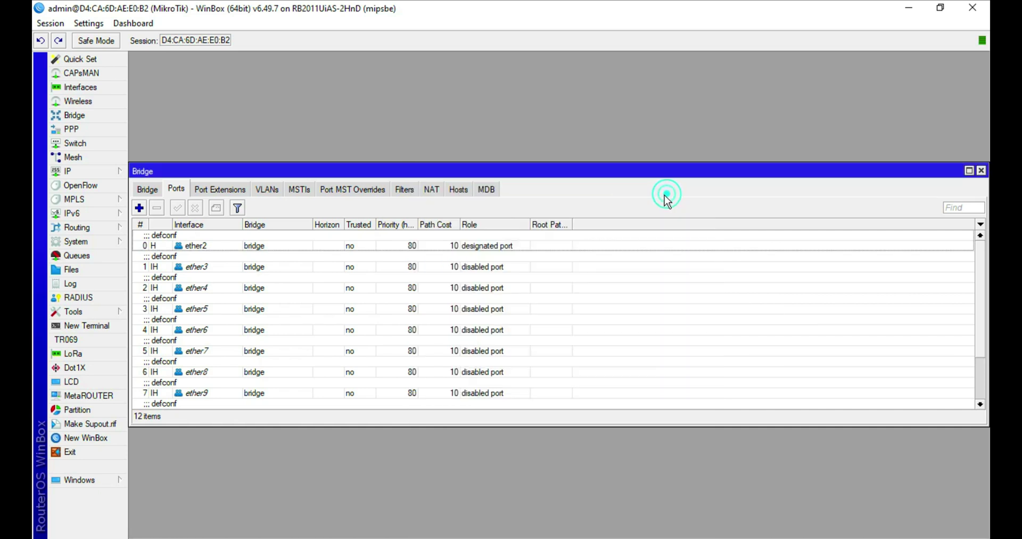
scroll(343, 365, down, 3)
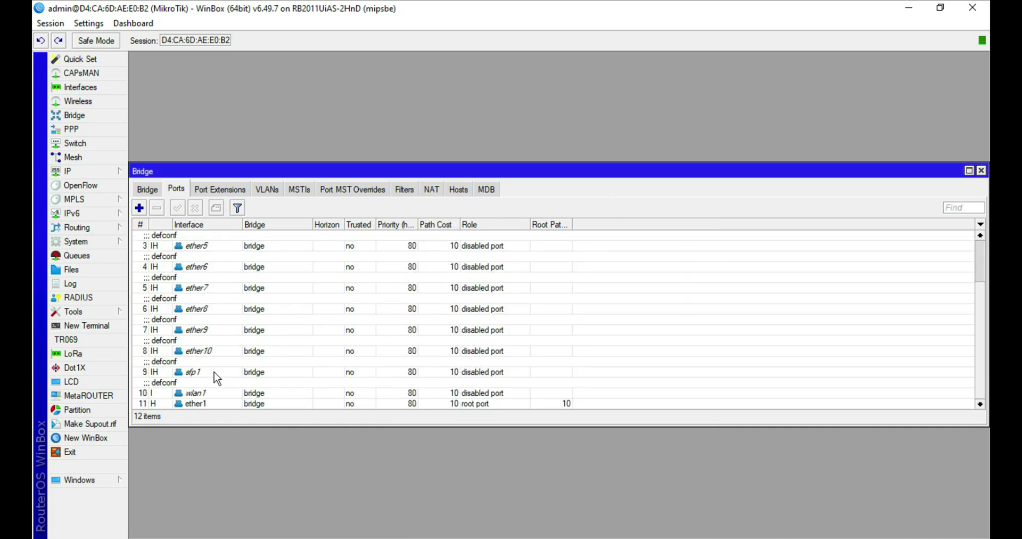
click(215, 405)
scroll(325, 350, up, 3)
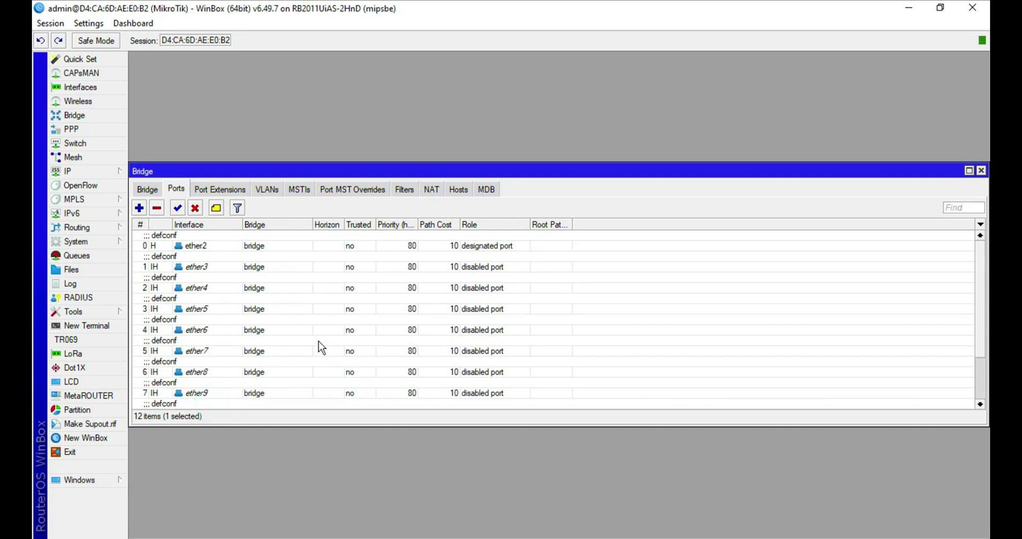
click(155, 188)
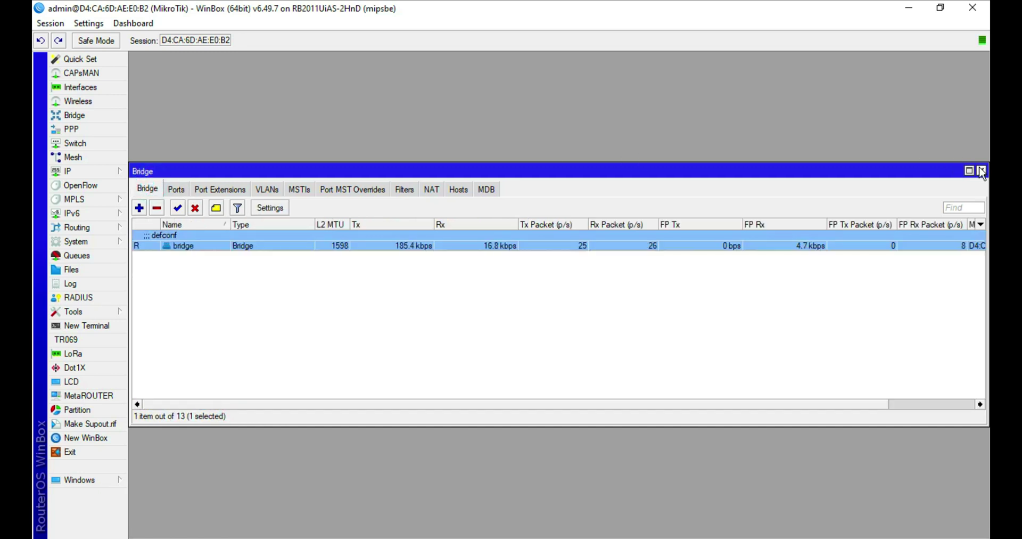
Delete the 192.168.88.1 and 192.168.8.251 addresses from IP Addresses and close the empty list
click(87, 171)
click(162, 201)
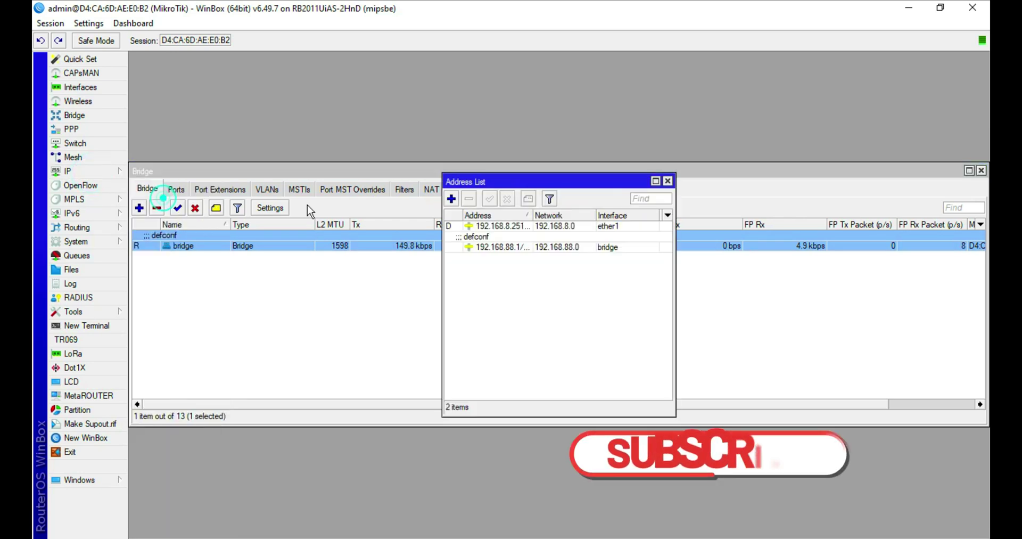
click(510, 226)
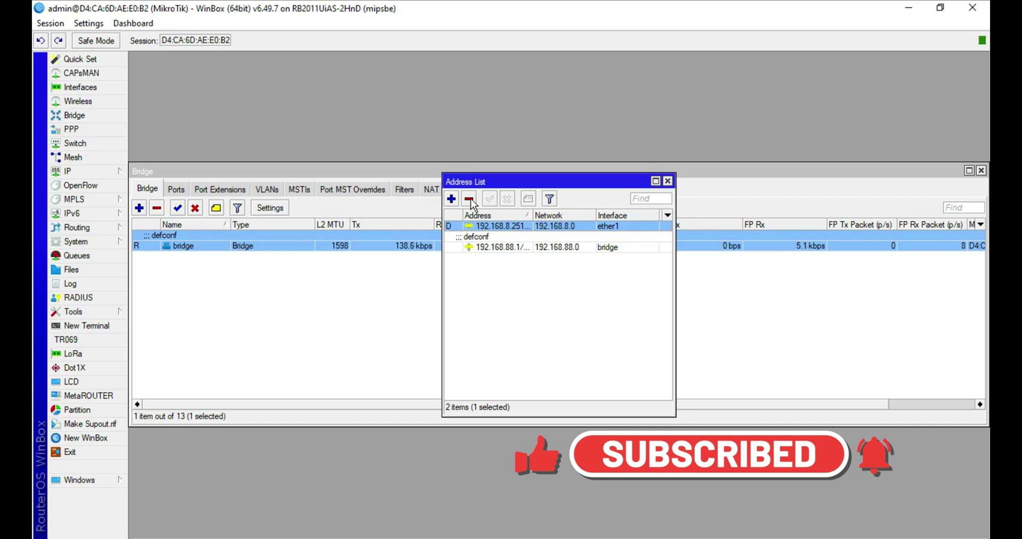
click(489, 247)
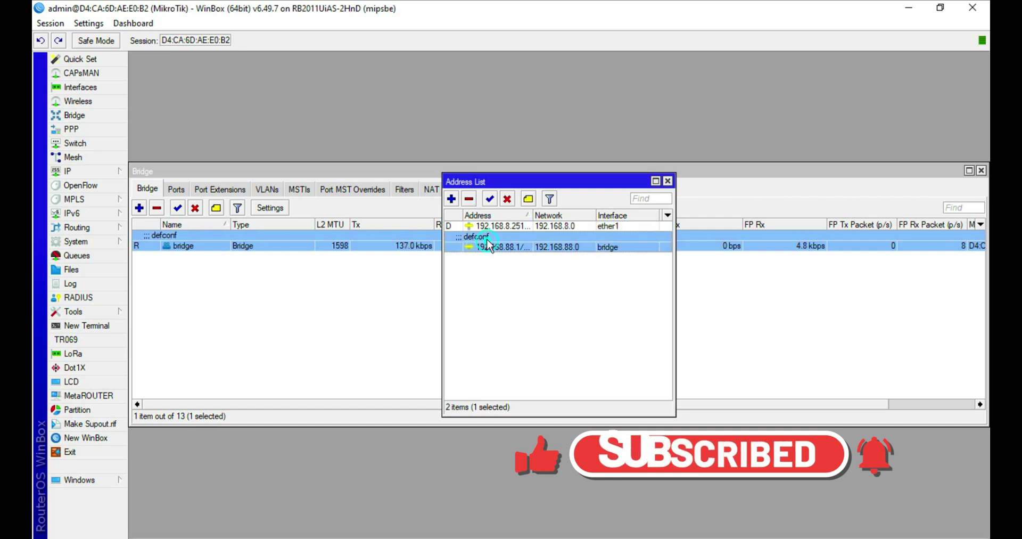
click(469, 201)
click(540, 227)
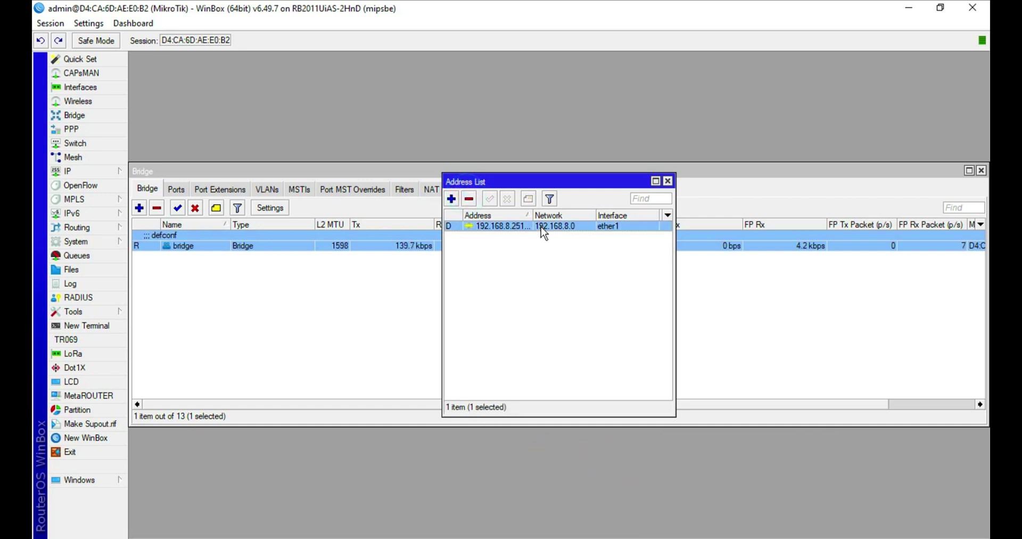
click(467, 200)
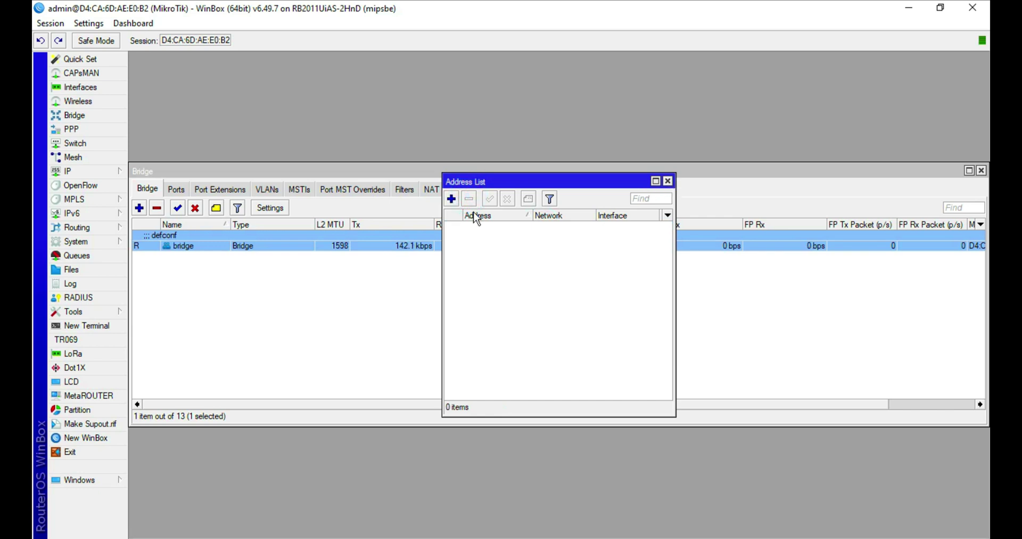
click(668, 182)
Delete the defconf DHCP server and its 192.168.88.0/24 network
click(92, 174)
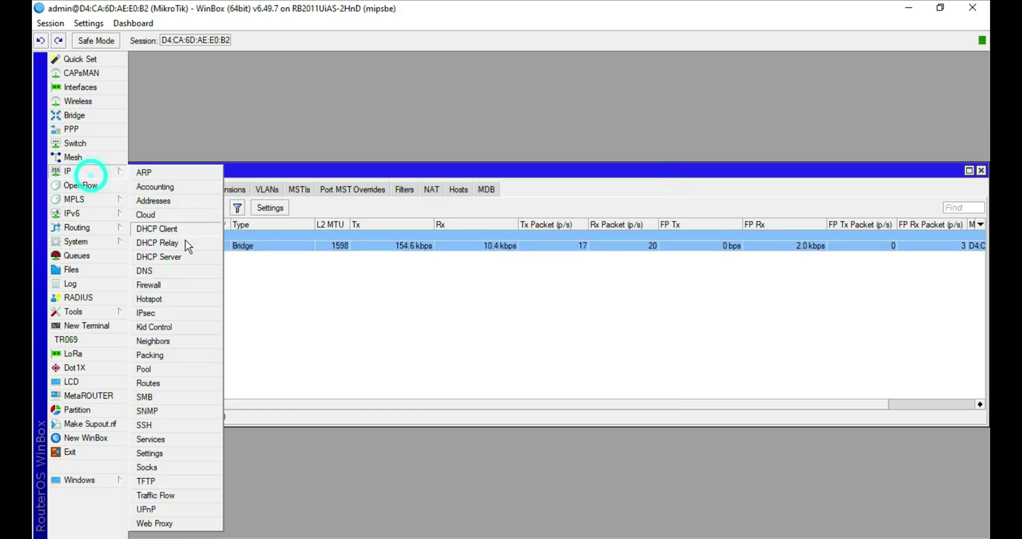
click(170, 256)
click(318, 235)
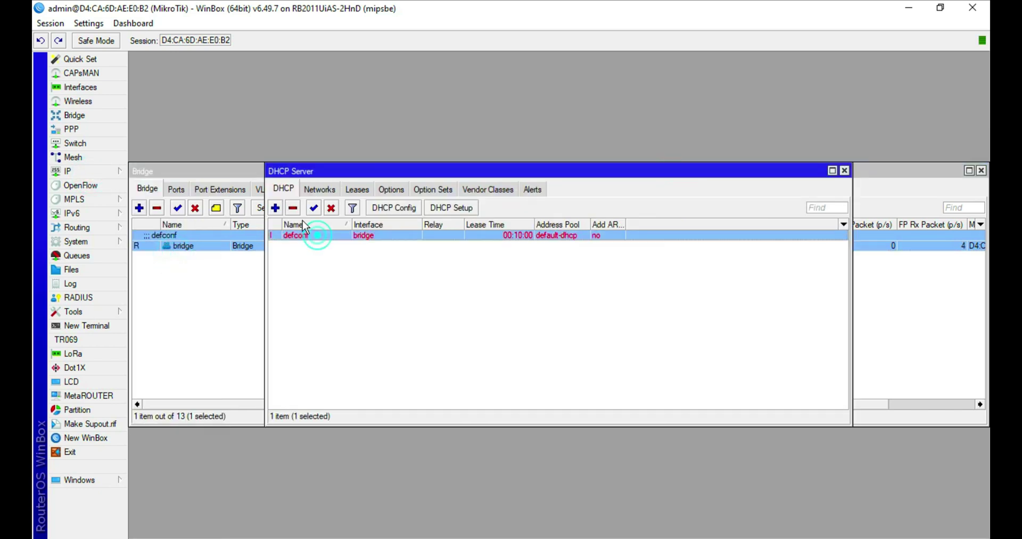
click(320, 189)
click(314, 245)
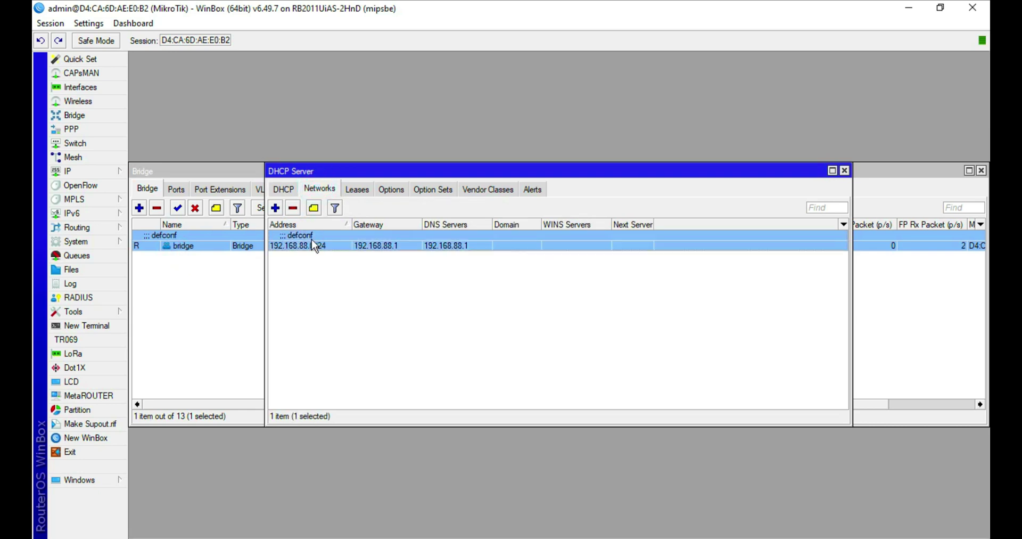
click(292, 208)
Delete all three DHCP leases and close the DHCP Server window
click(356, 190)
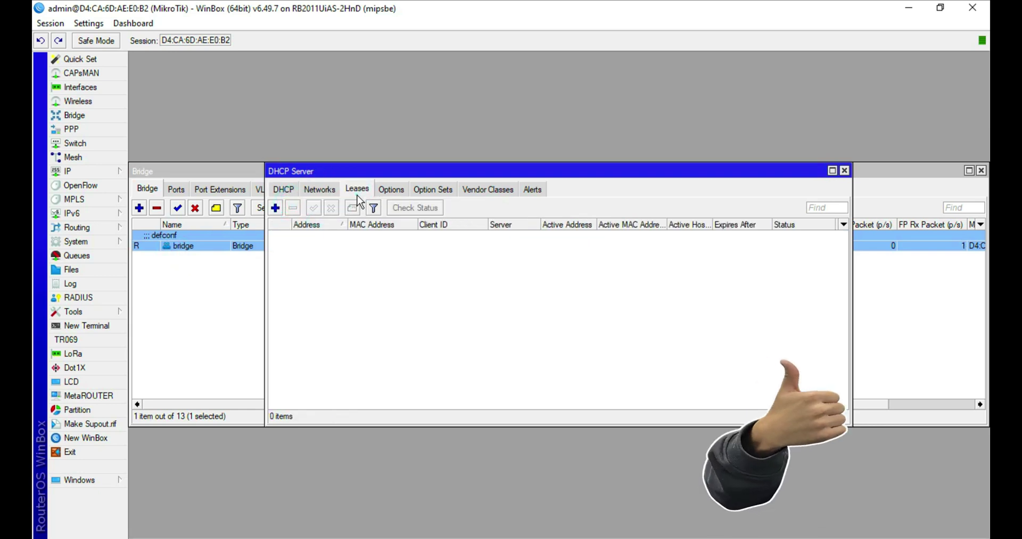
click(331, 257)
shift+click(366, 256)
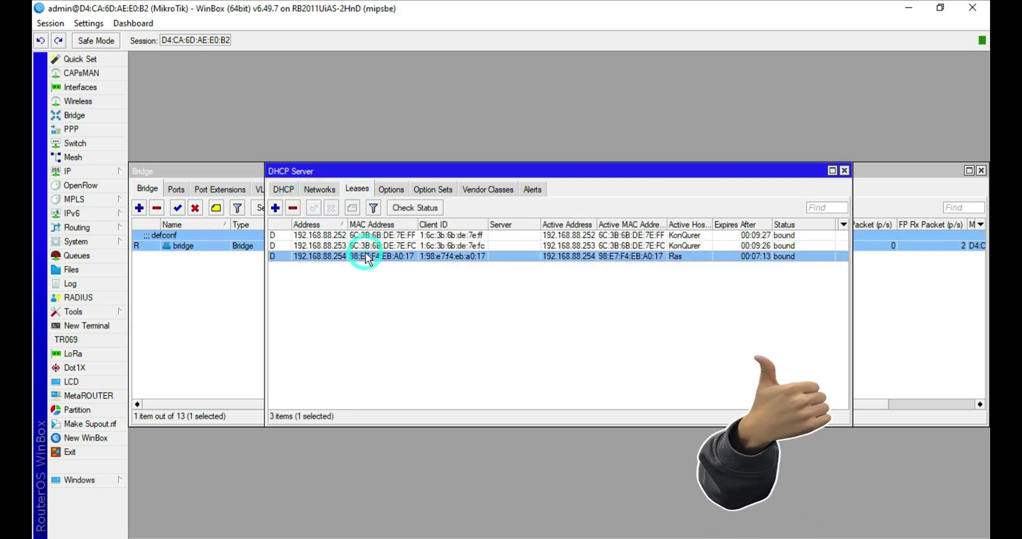
click(293, 208)
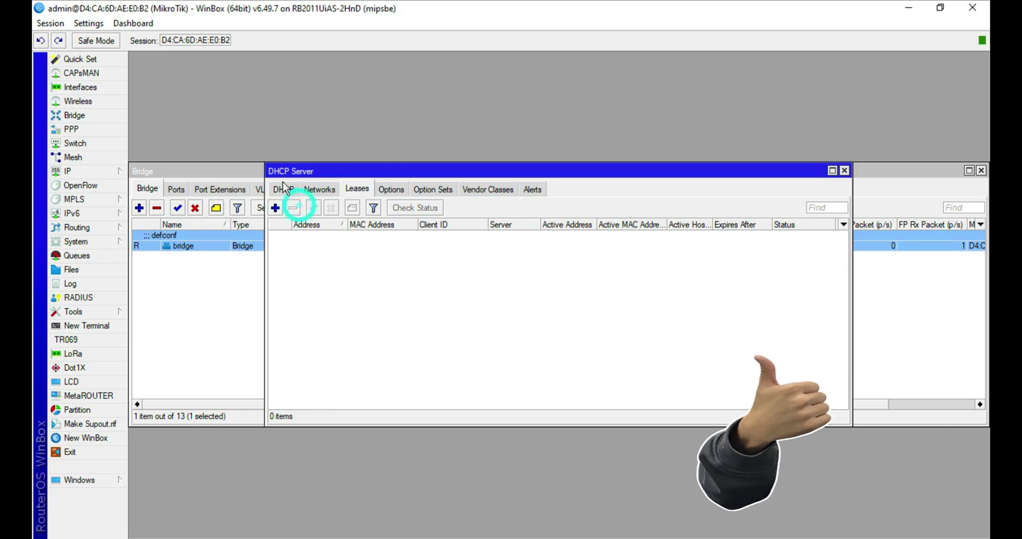
click(283, 188)
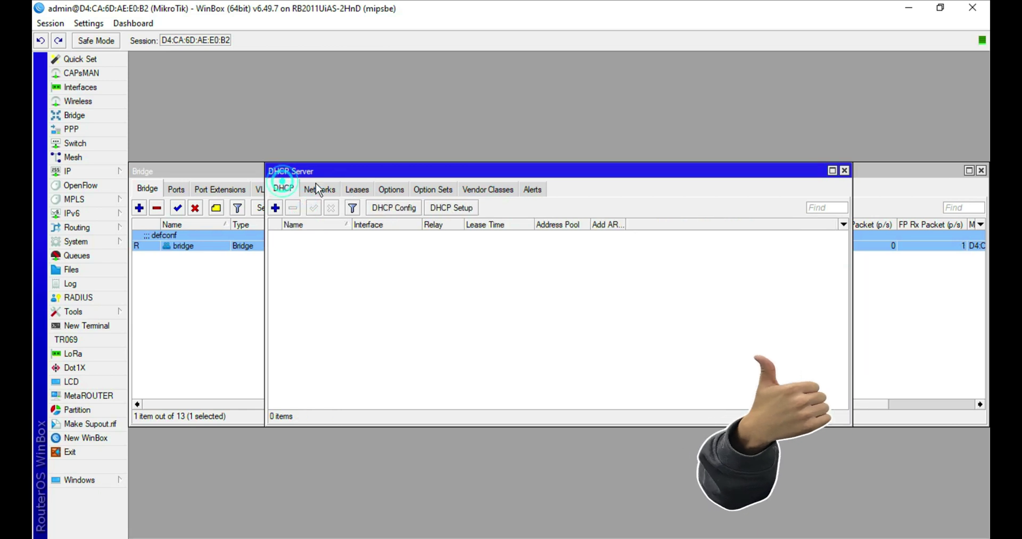
click(845, 171)
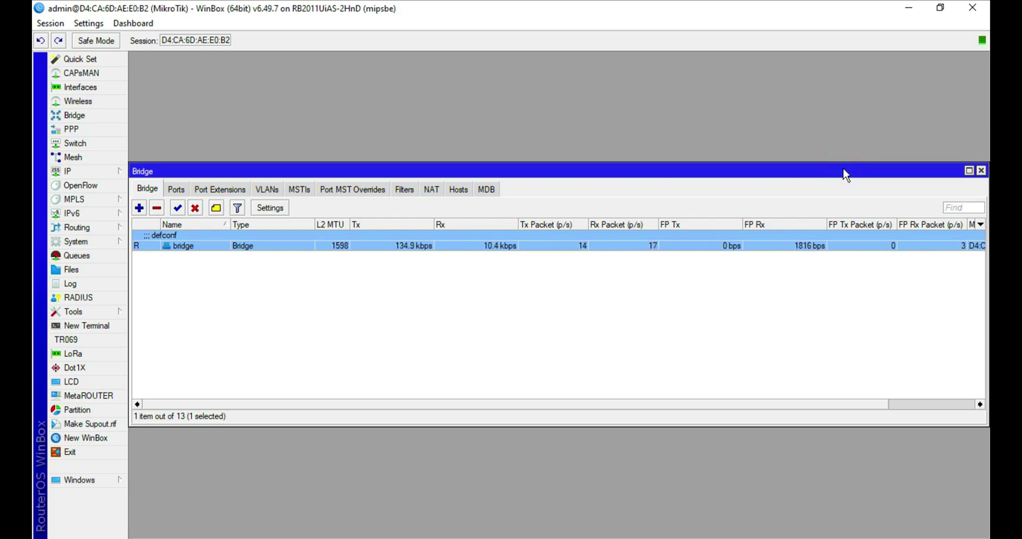
Remove the existing DHCP client on ether1
click(85, 172)
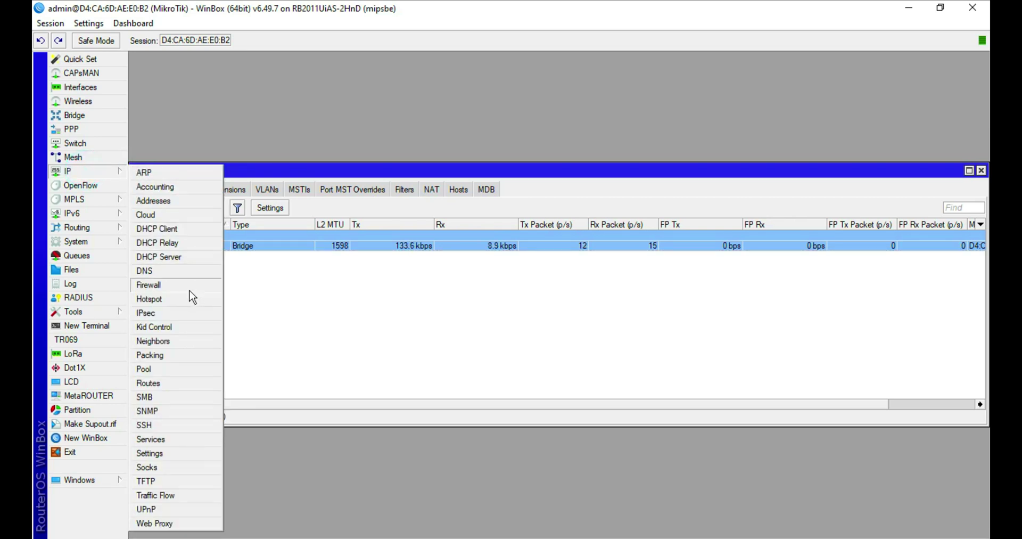
click(190, 236)
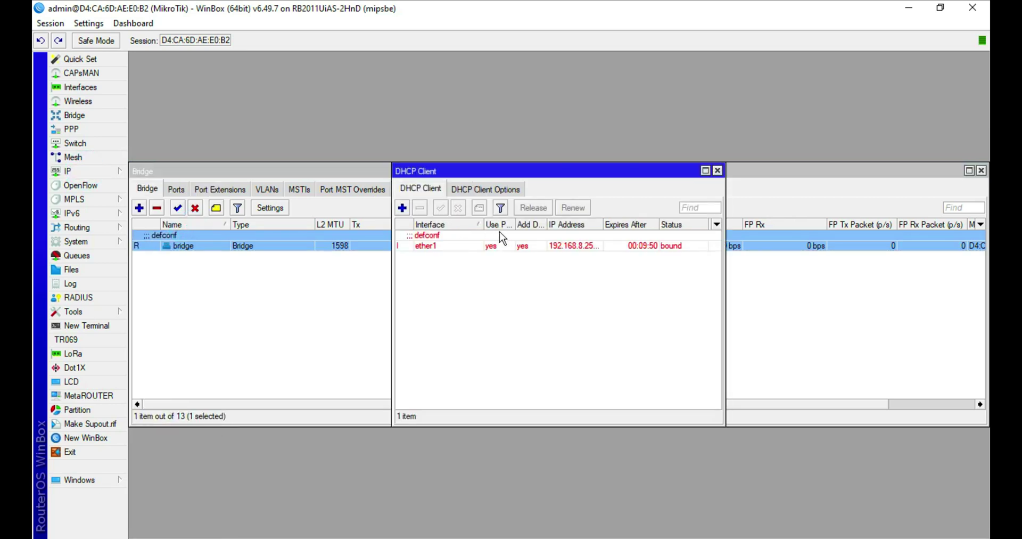
click(491, 244)
click(421, 208)
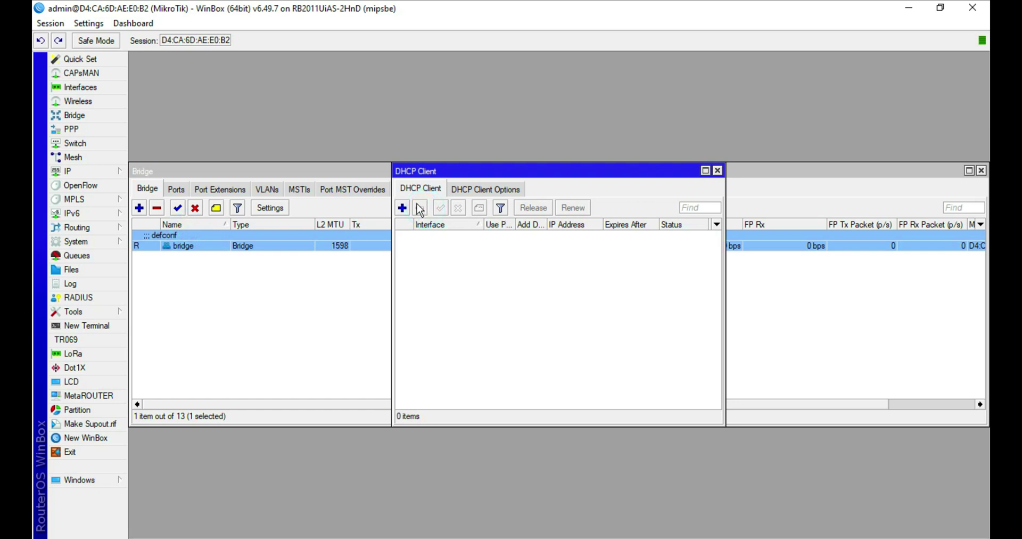
Add a DHCP client on the bridge interface, which binds 192.168.8.249/24
click(403, 208)
click(575, 234)
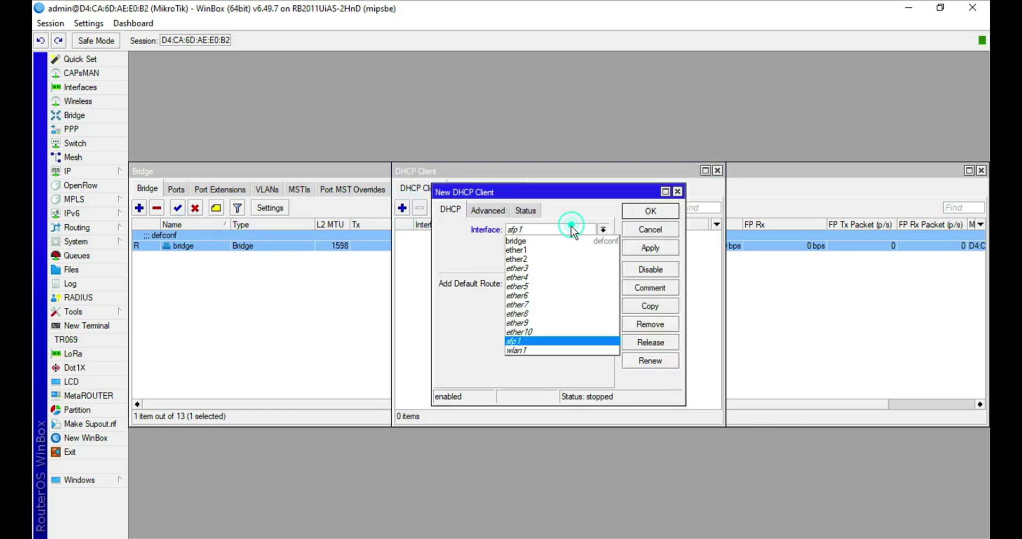
click(543, 240)
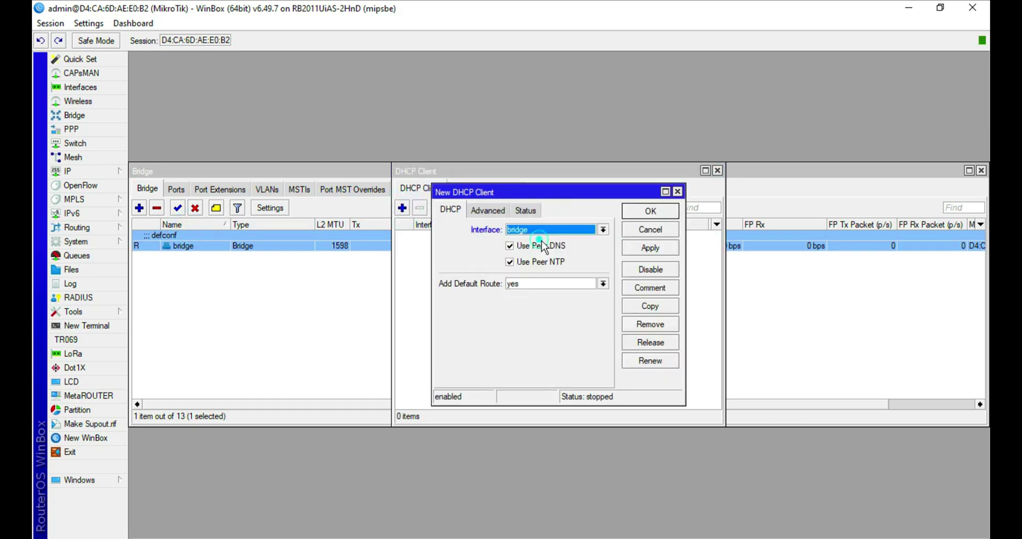
click(651, 248)
click(646, 210)
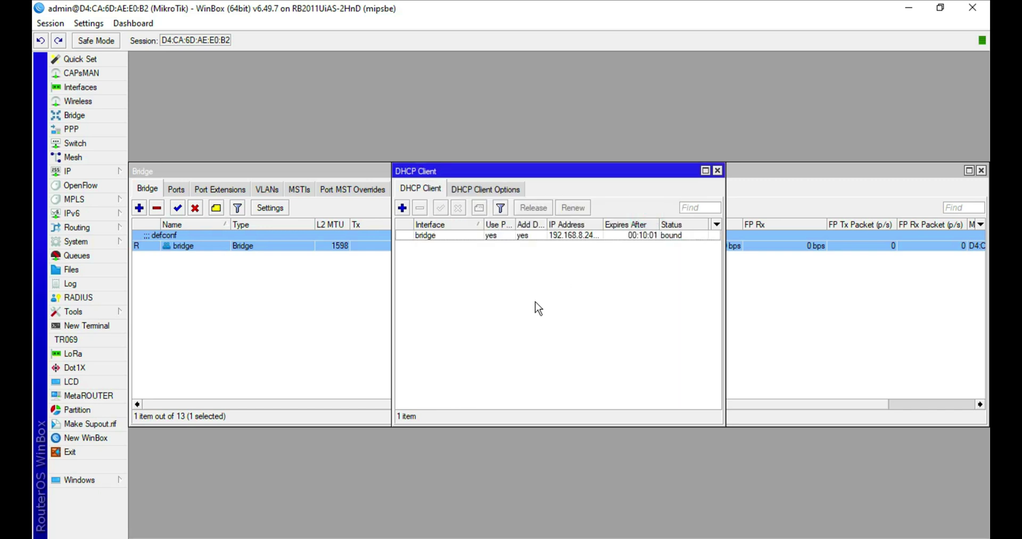
click(576, 237)
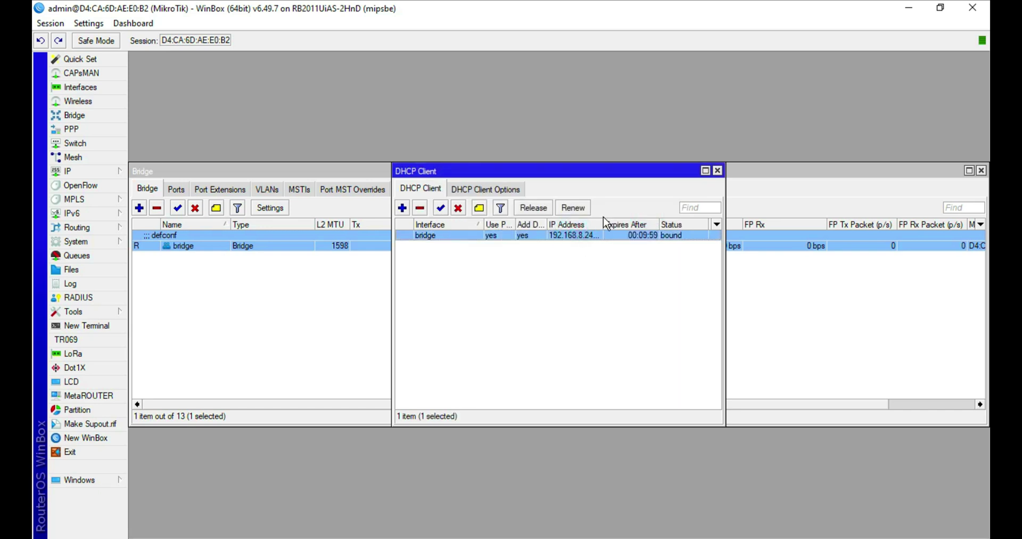
drag(602, 219, 619, 224)
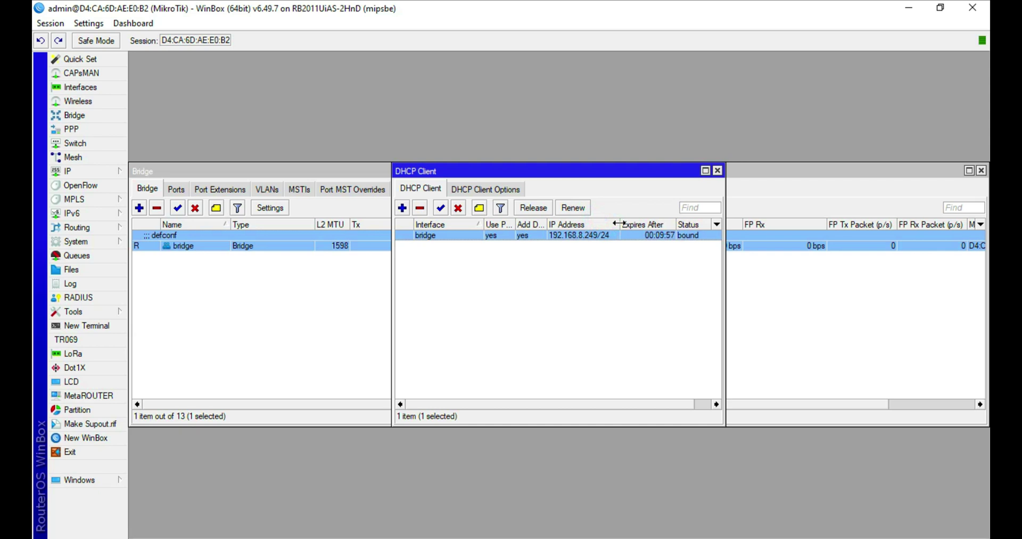
drag(546, 171, 699, 117)
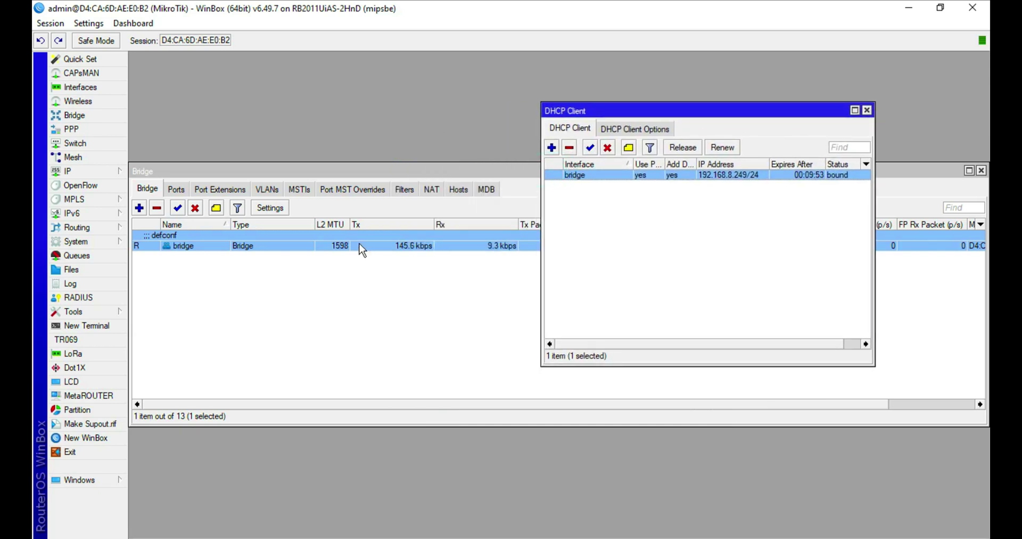
Open a new WinBox login window, rediscover neighbours and target the main router 192.168.8.1
click(88, 438)
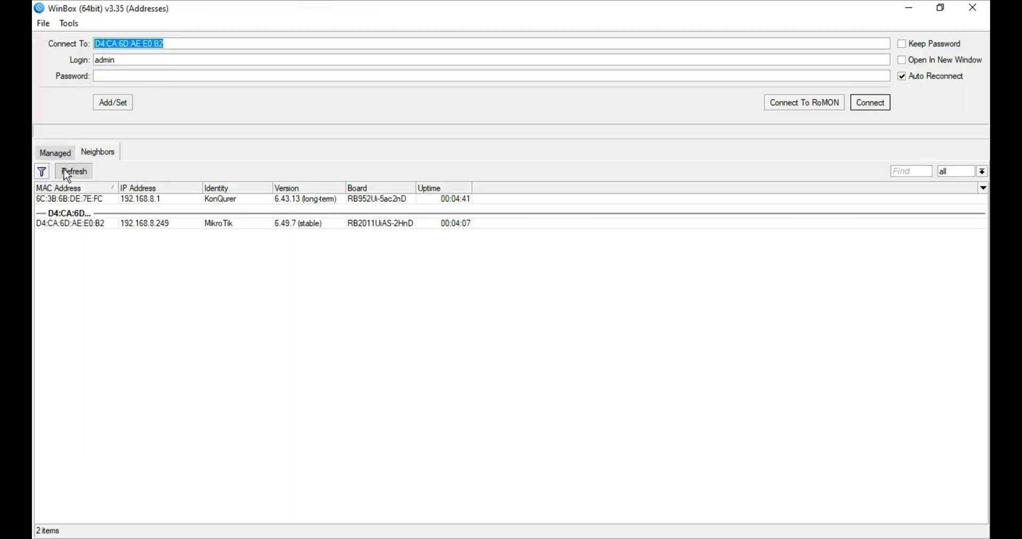
click(64, 170)
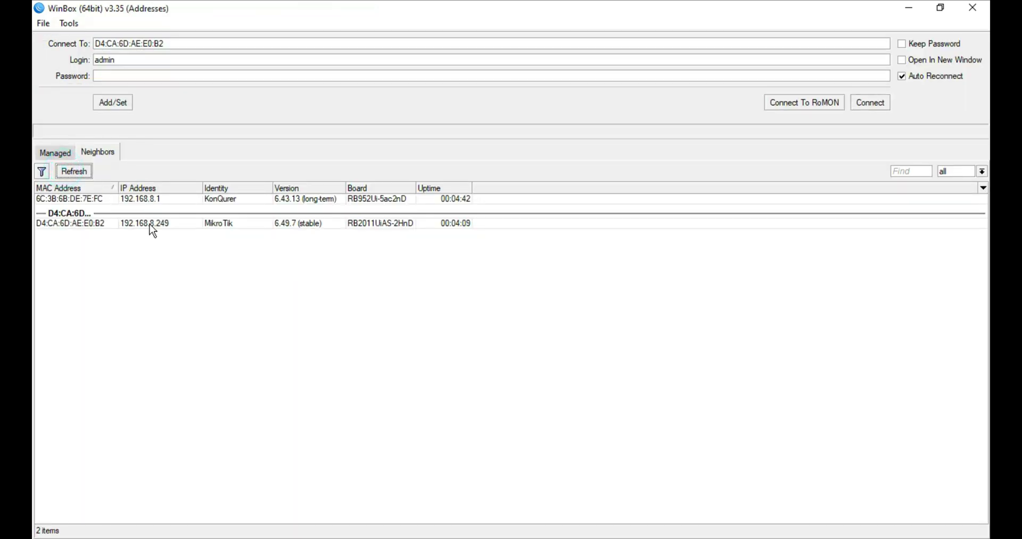
click(150, 199)
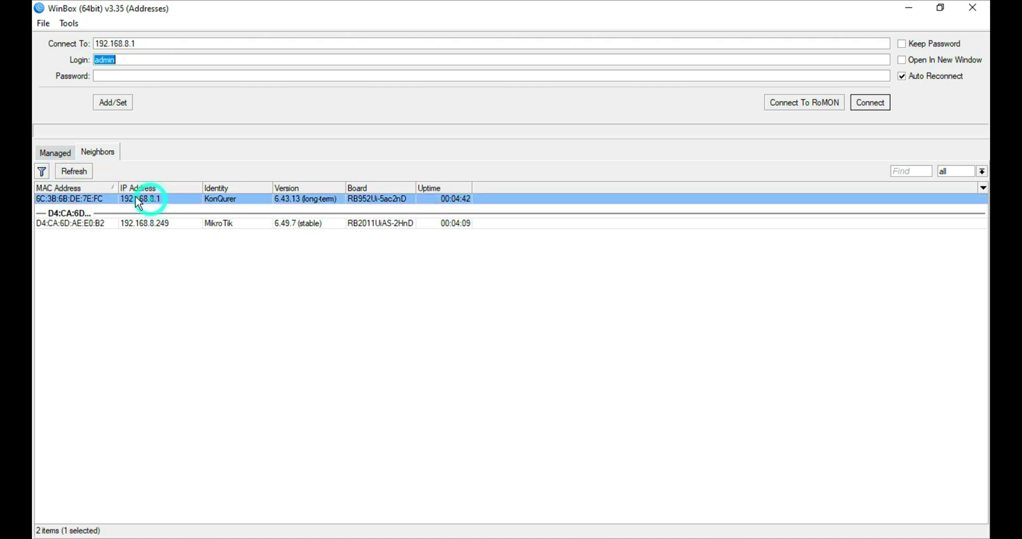
click(164, 225)
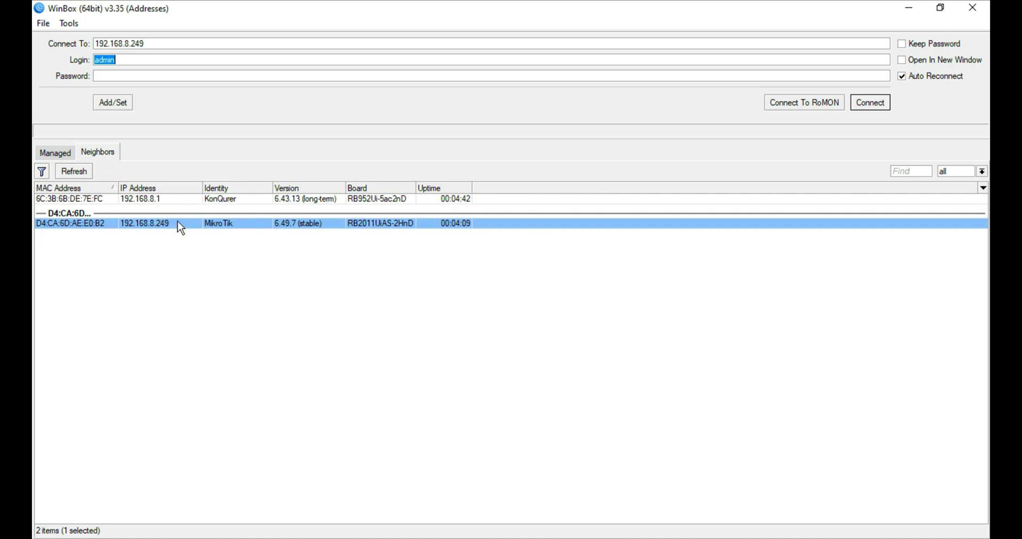
click(170, 199)
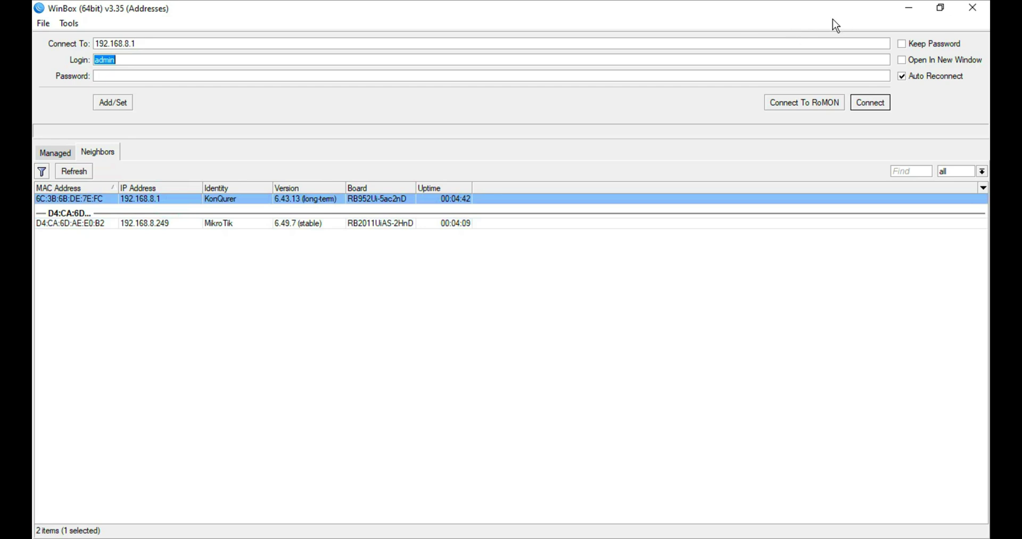
Enter the admin password, retry the connection, and select the KonQurer neighbour row
click(720, 72)
key(Return)
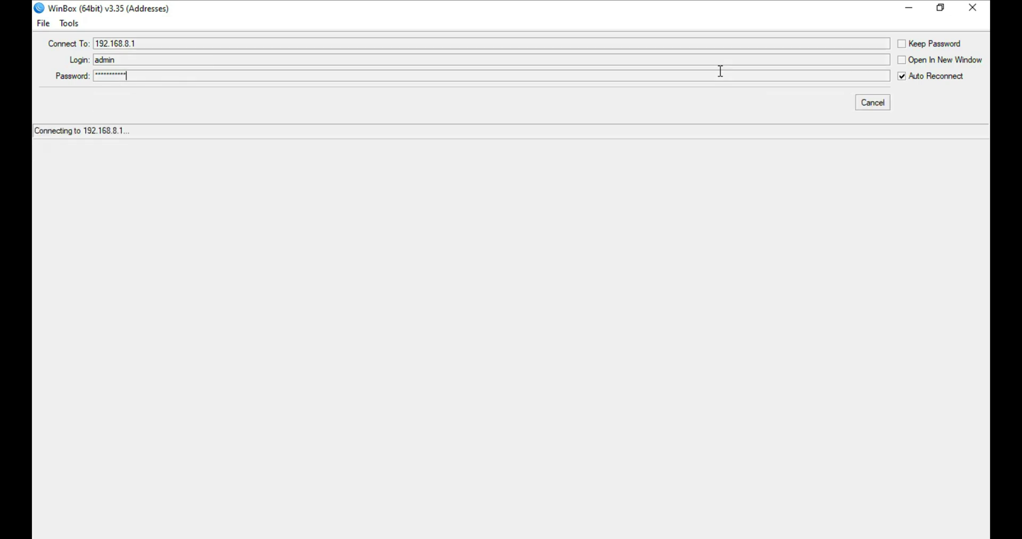
click(878, 104)
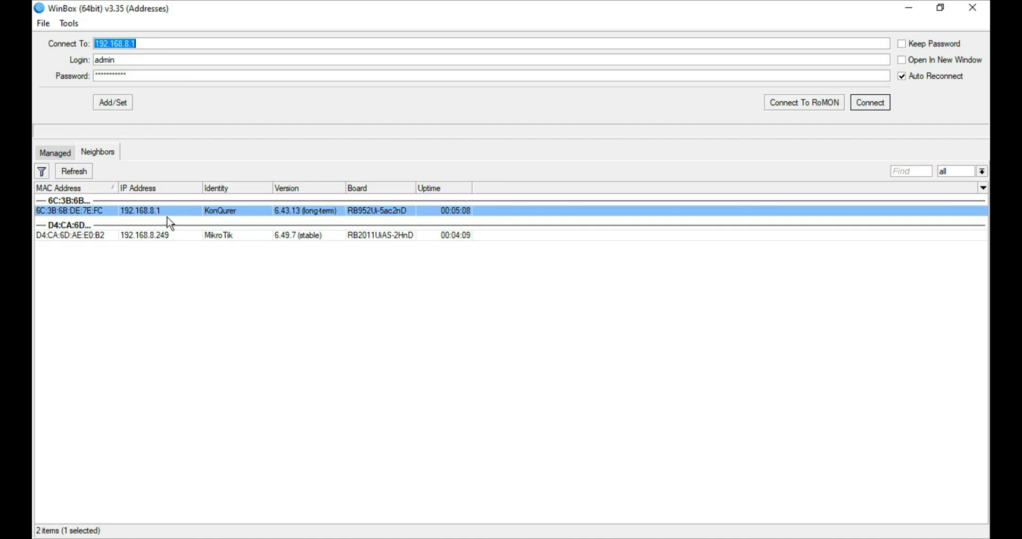
key(Tab)
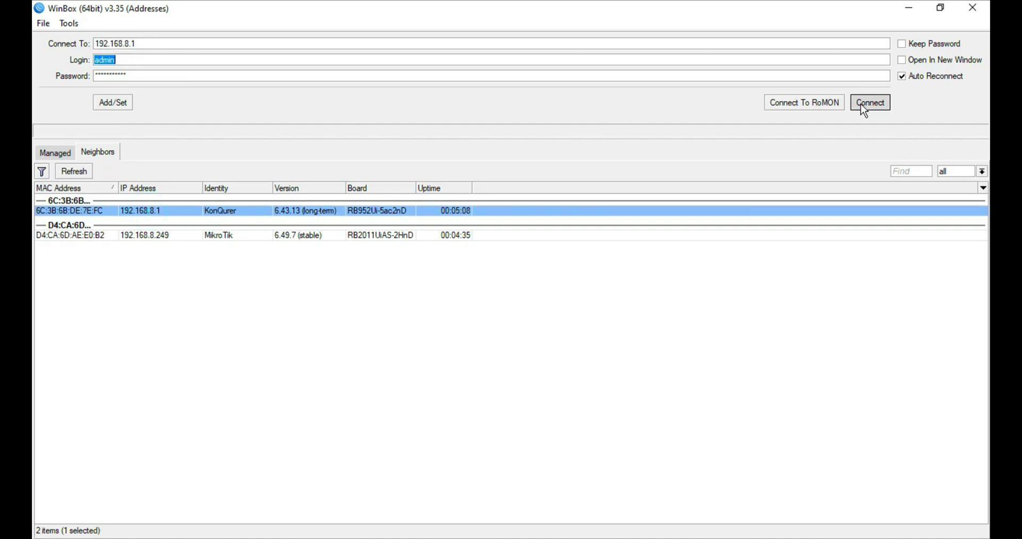
click(864, 110)
click(862, 107)
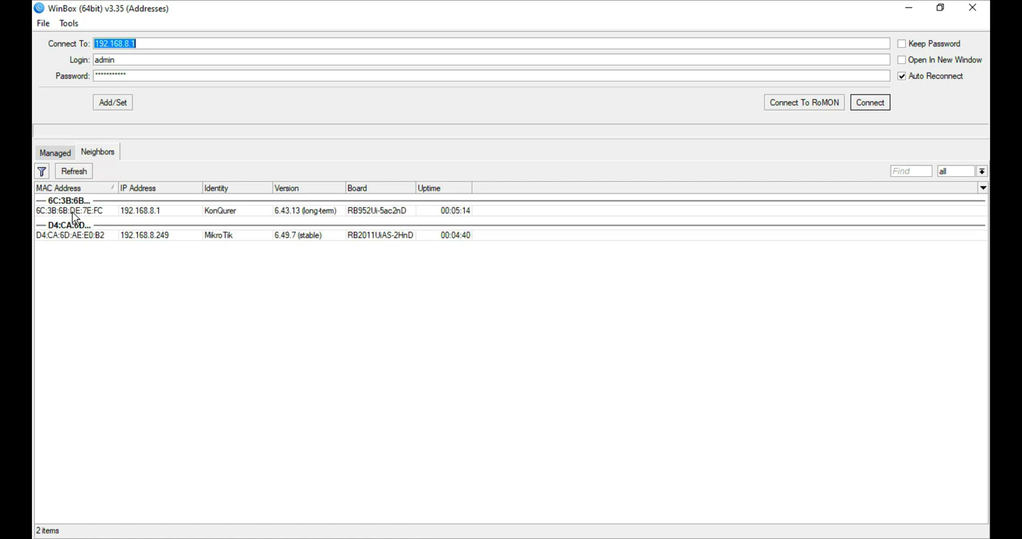
click(73, 212)
Connect to KonQurer and enable its LAN simple queue
click(869, 102)
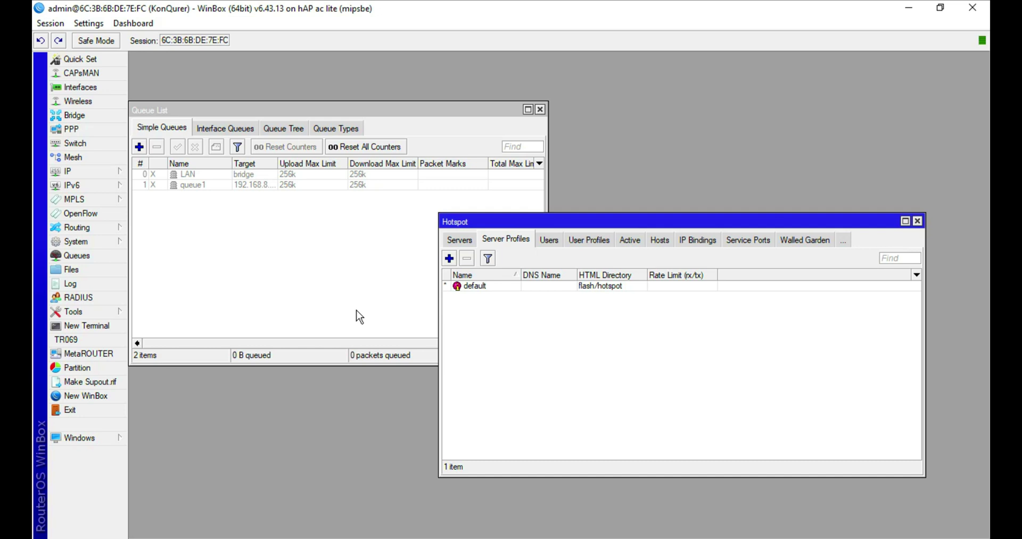
click(192, 175)
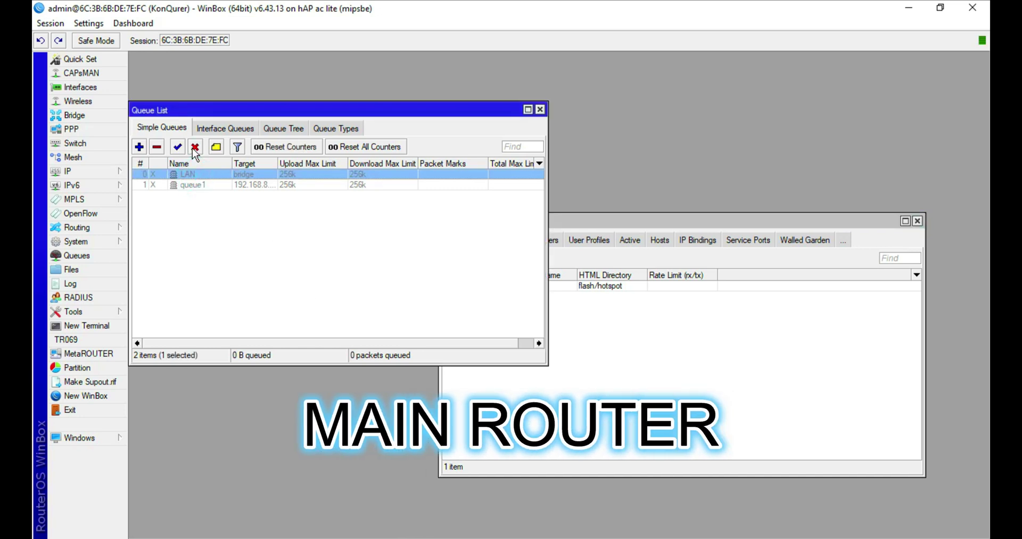
click(182, 148)
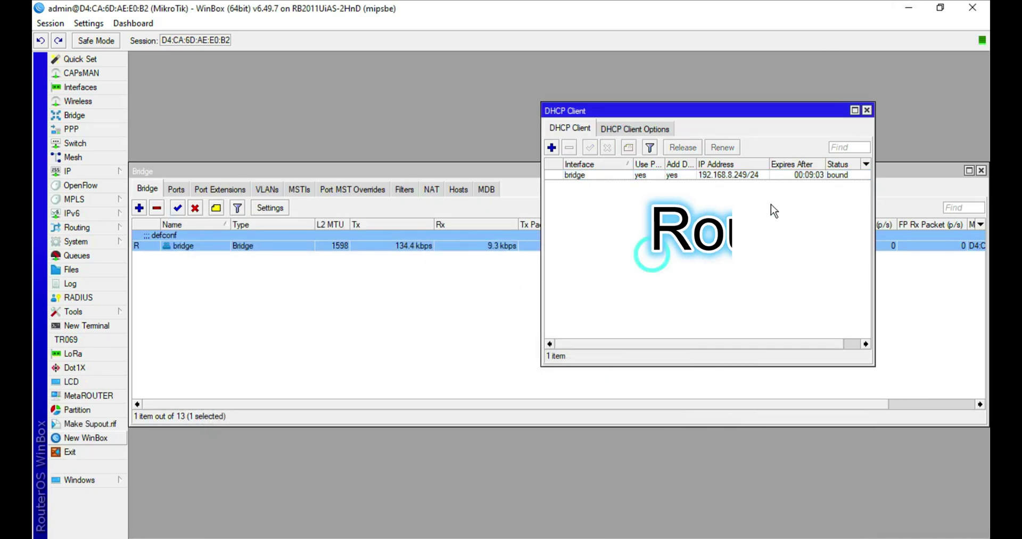
Close the DHCP Client window and show the bridge's Ports list
click(622, 130)
click(569, 129)
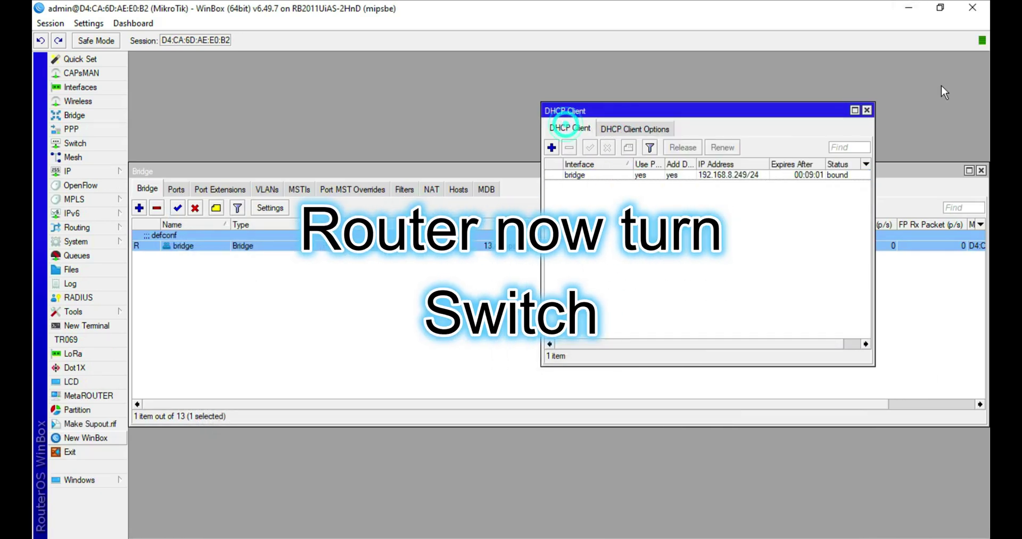
click(866, 110)
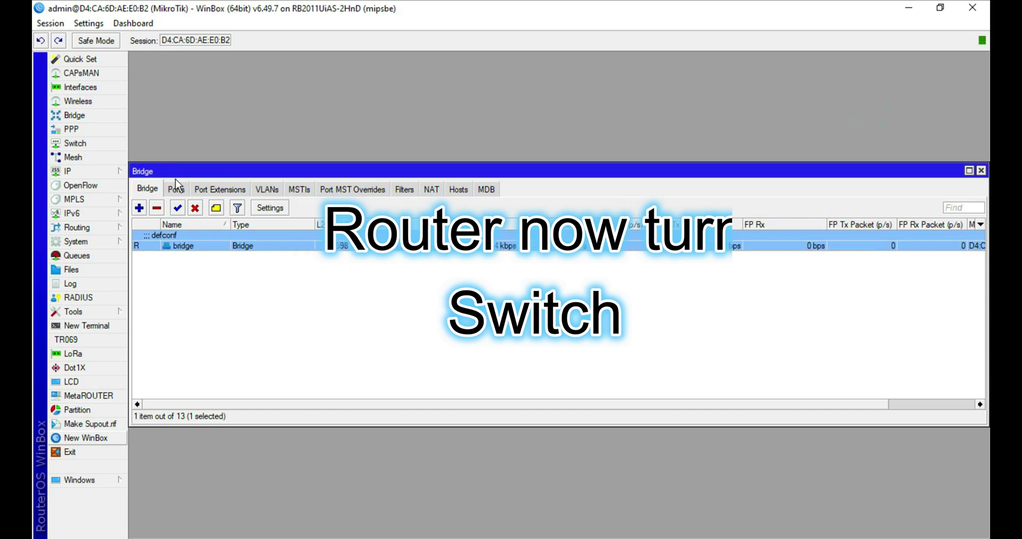
click(177, 190)
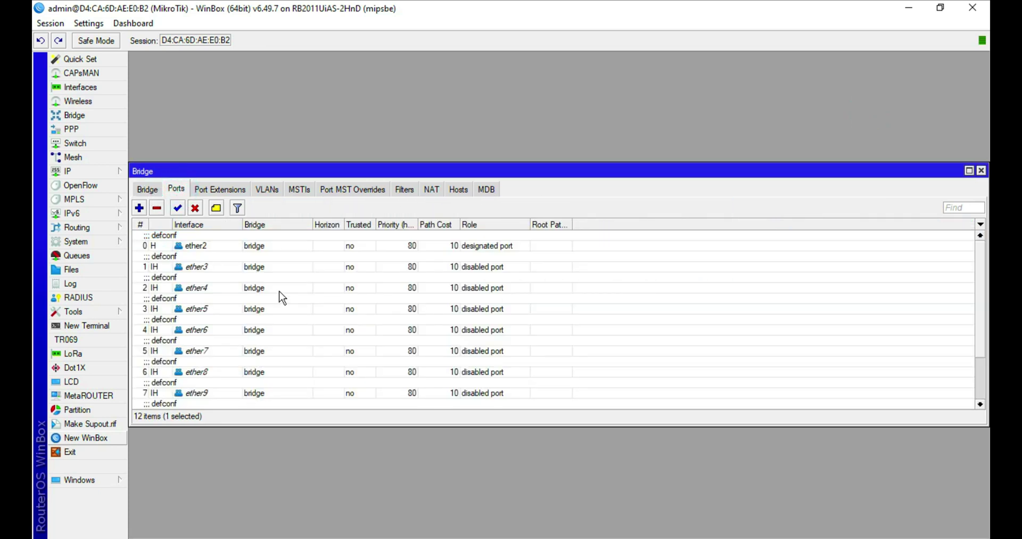
scroll(272, 317, down, 2)
scroll(269, 319, down, 3)
scroll(270, 320, up, 2)
scroll(269, 321, up, 3)
Confirm ether2, ether3 and ether6 are bridge ports, then close the Bridge window
click(205, 247)
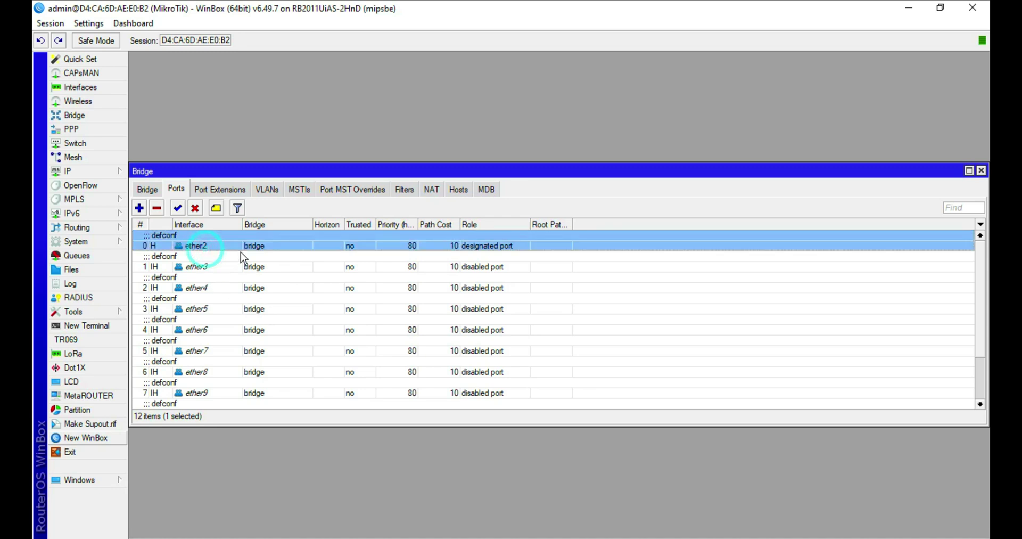
click(223, 268)
click(247, 330)
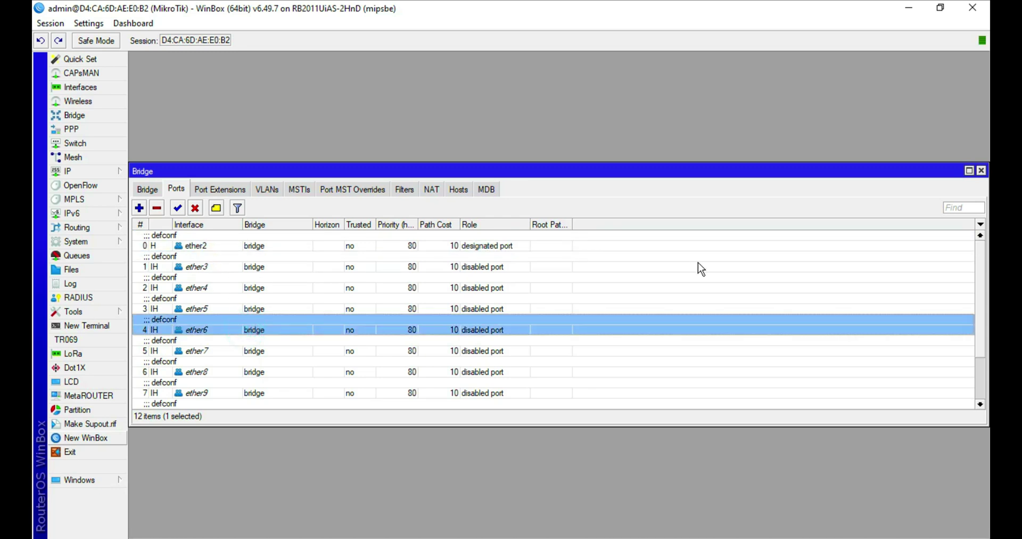
click(982, 170)
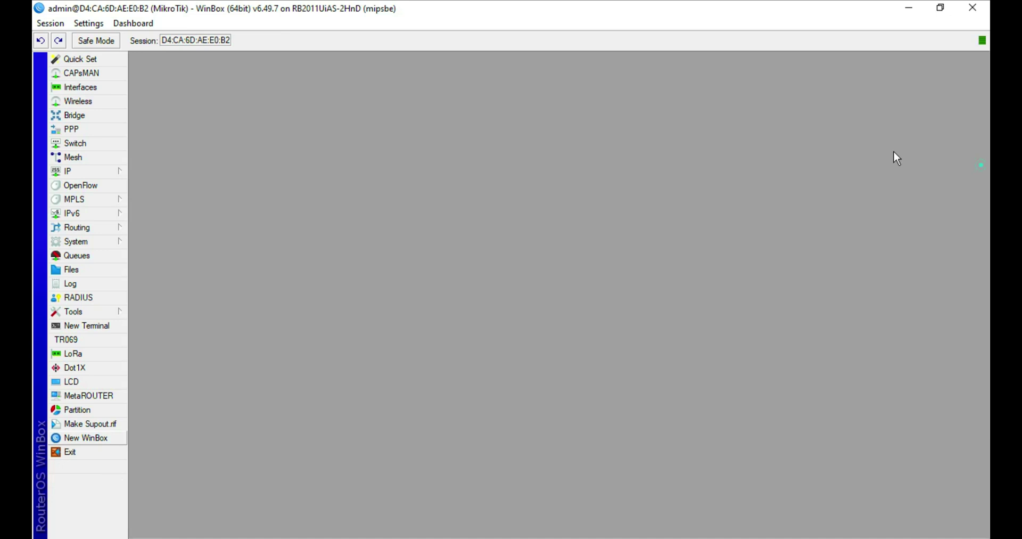
click(427, 164)
click(97, 174)
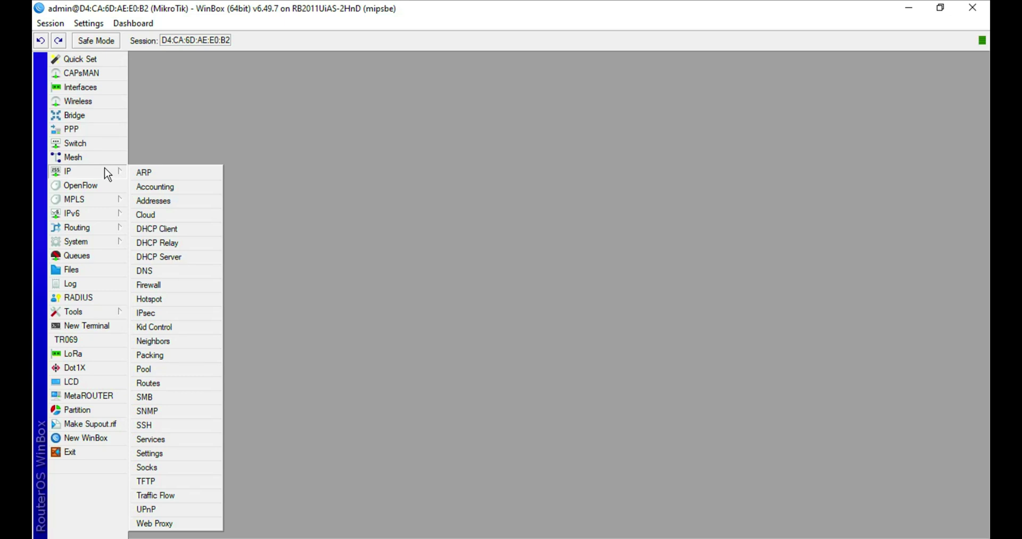
Open the IP address list and select the 192.168.8.249 entry
click(293, 295)
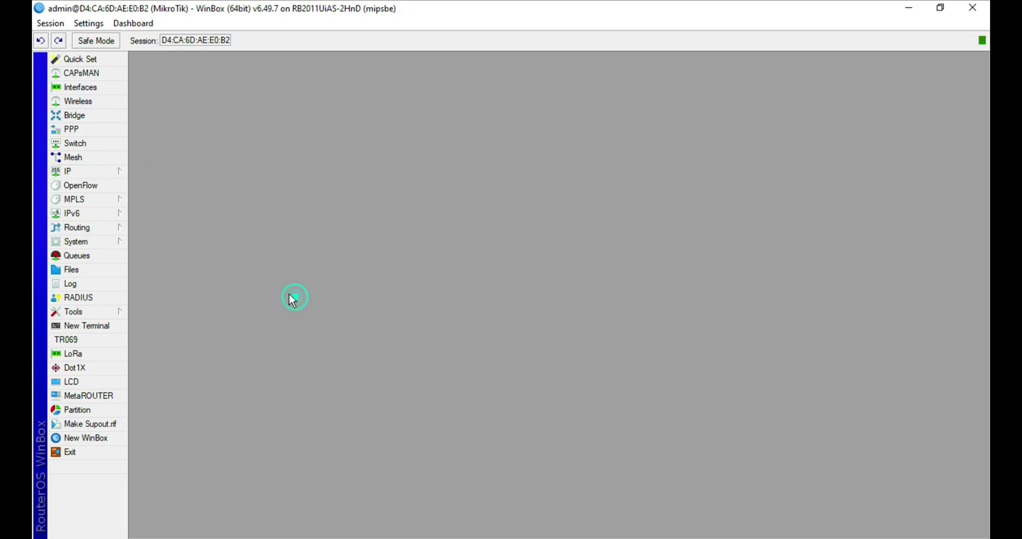
click(80, 171)
click(178, 198)
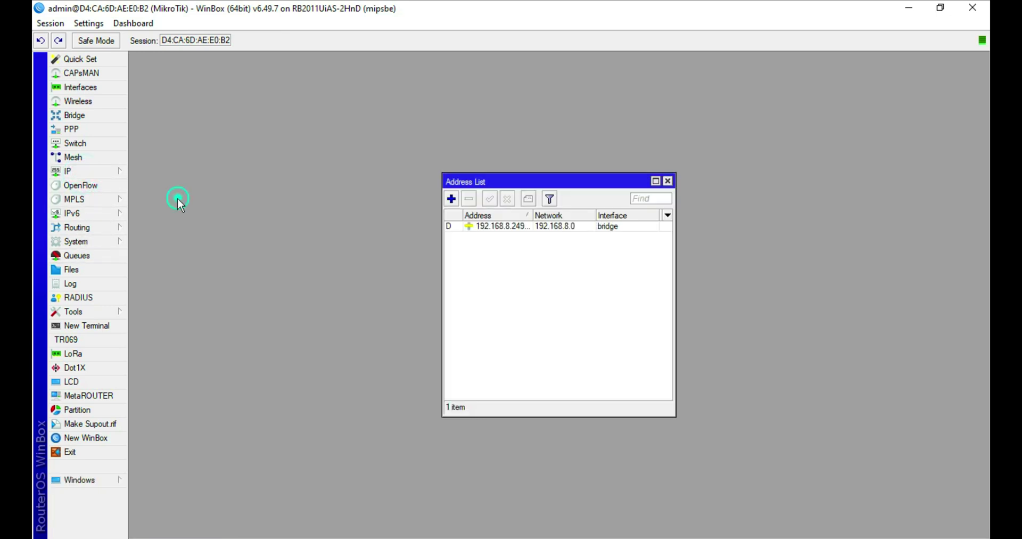
click(497, 226)
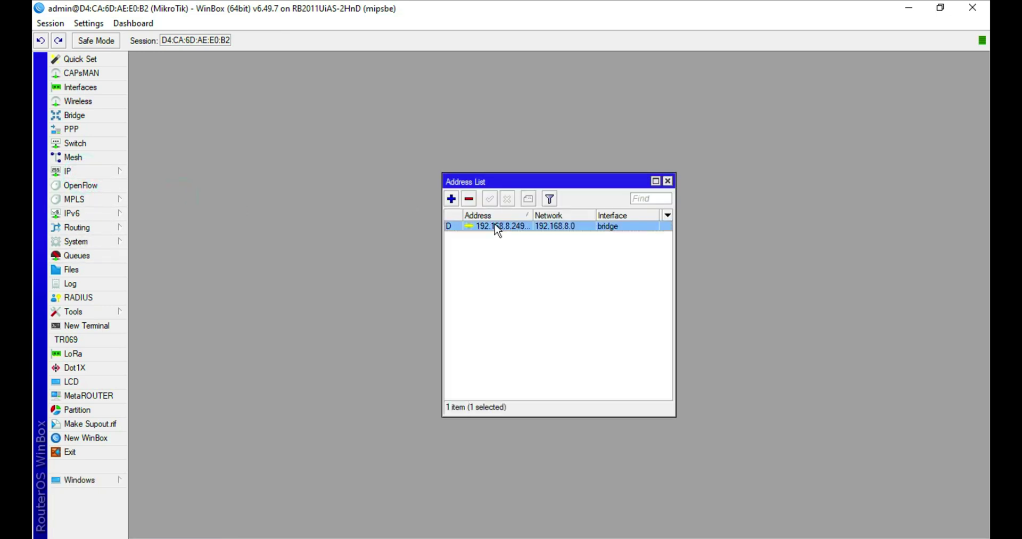
Confirm the DHCP server list is empty, then widen the Address column to show 192.168.8.249/24
click(87, 171)
click(182, 257)
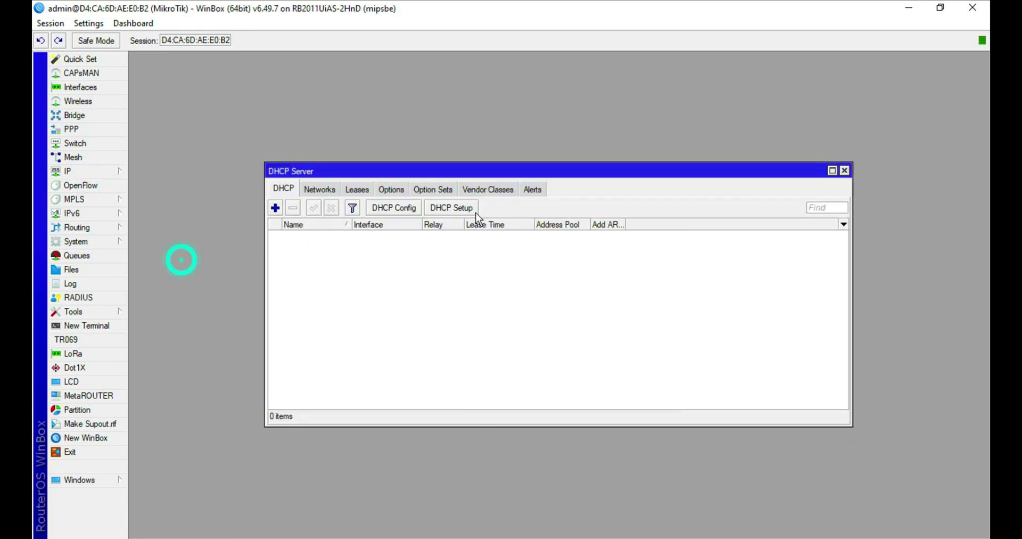
click(325, 191)
click(283, 191)
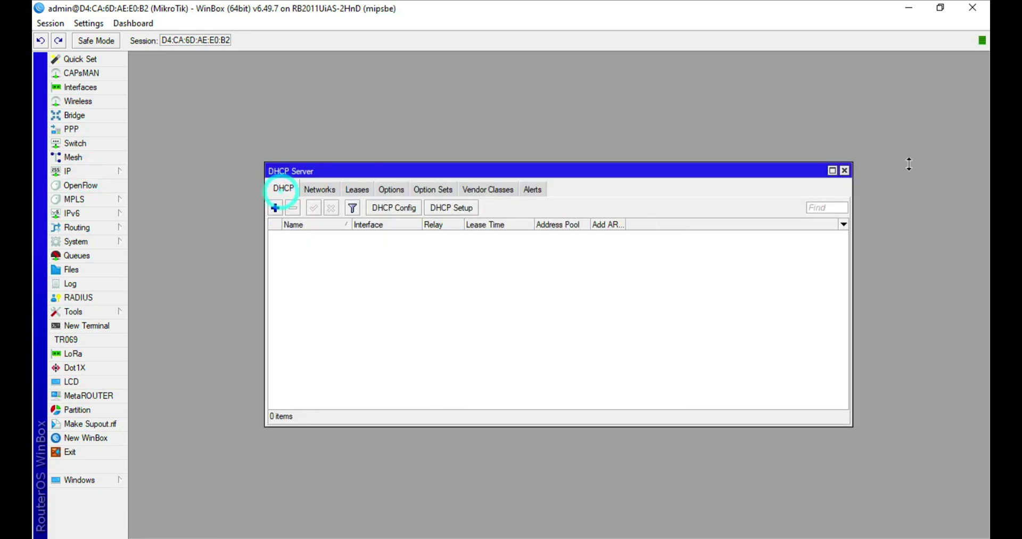
click(845, 170)
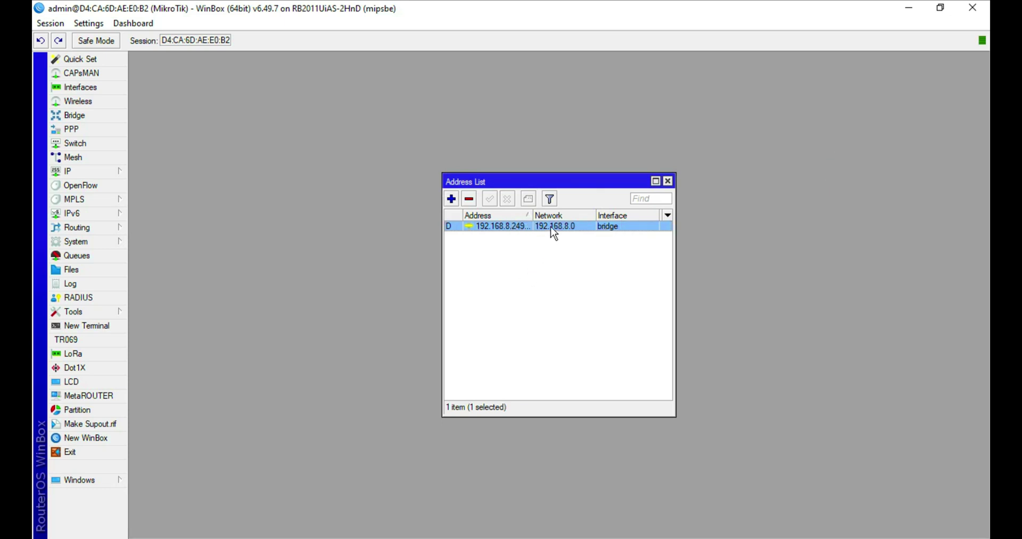
drag(532, 214, 543, 215)
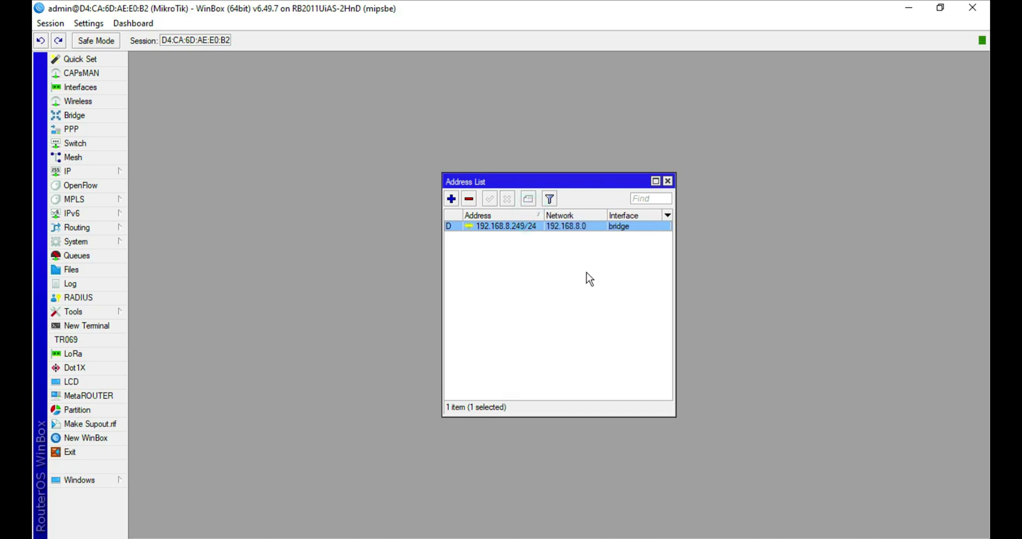
click(83, 173)
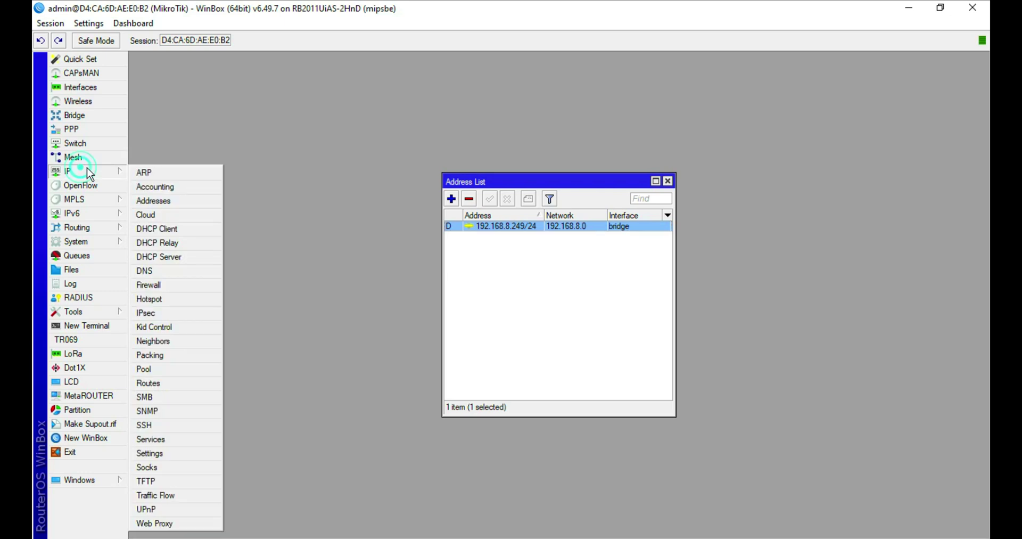
click(344, 329)
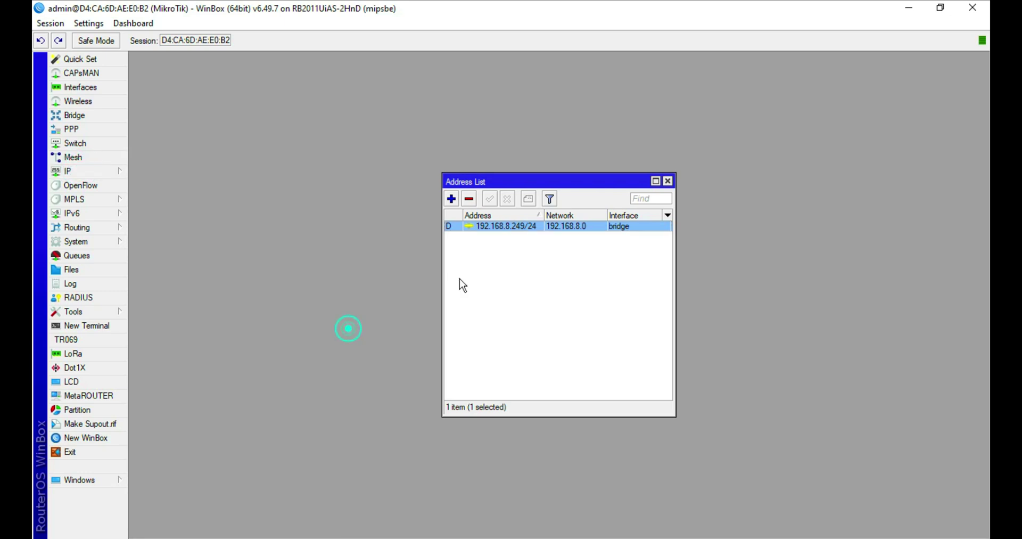